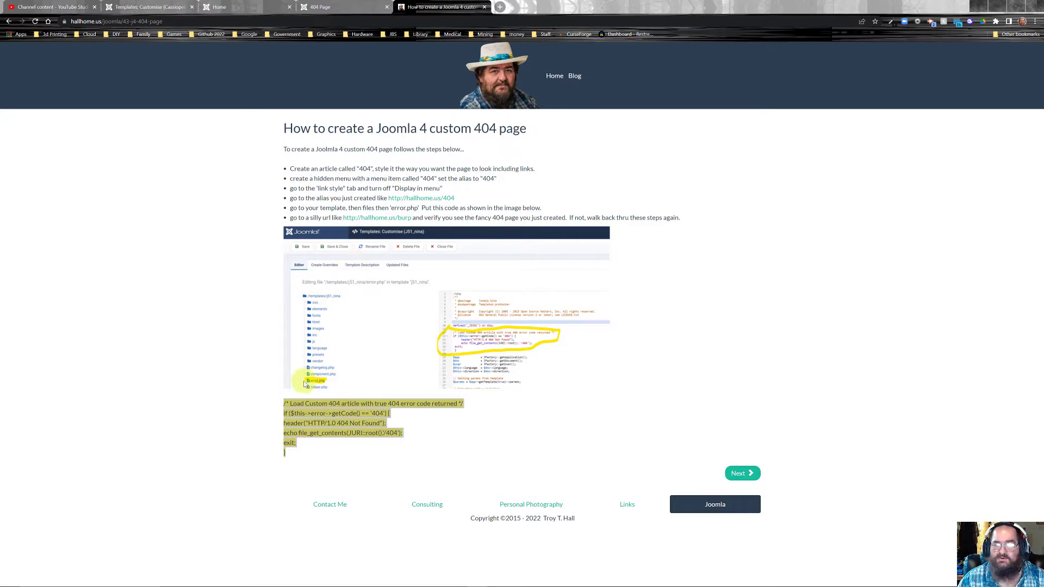
- Select the 404 error code snippet on the tutorial page
triple_click(290, 454)
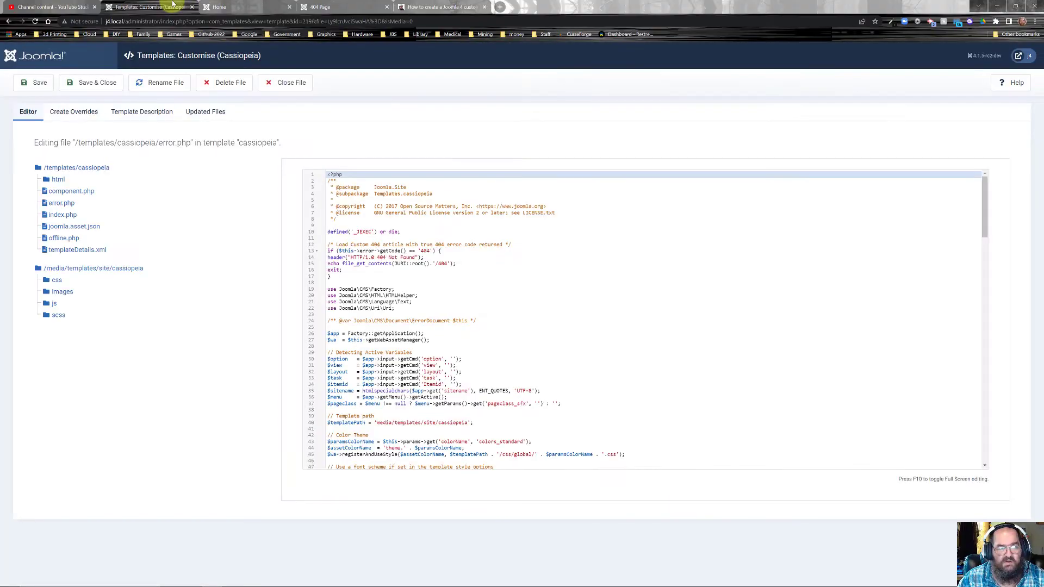
- Close error.php and the Cassiopeia template editor, then expand Menus to reach Main Menu items
left_click(289, 82)
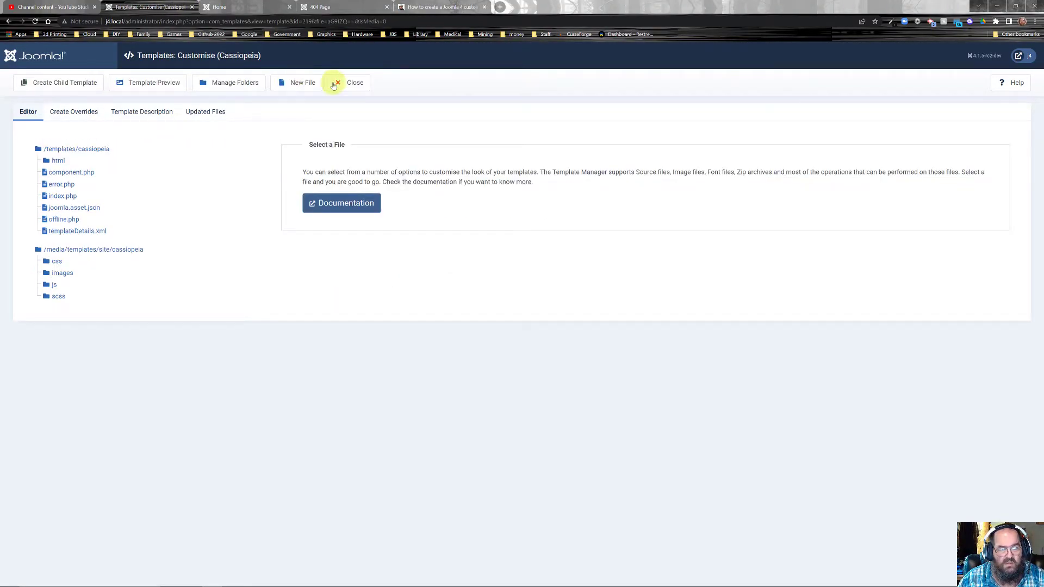
left_click(348, 82)
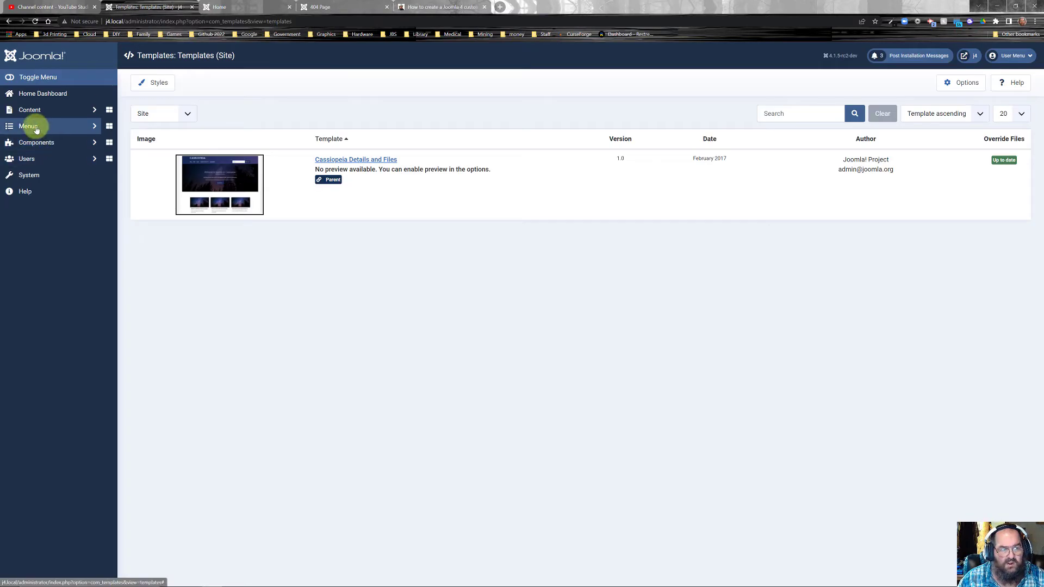
left_click(33, 128)
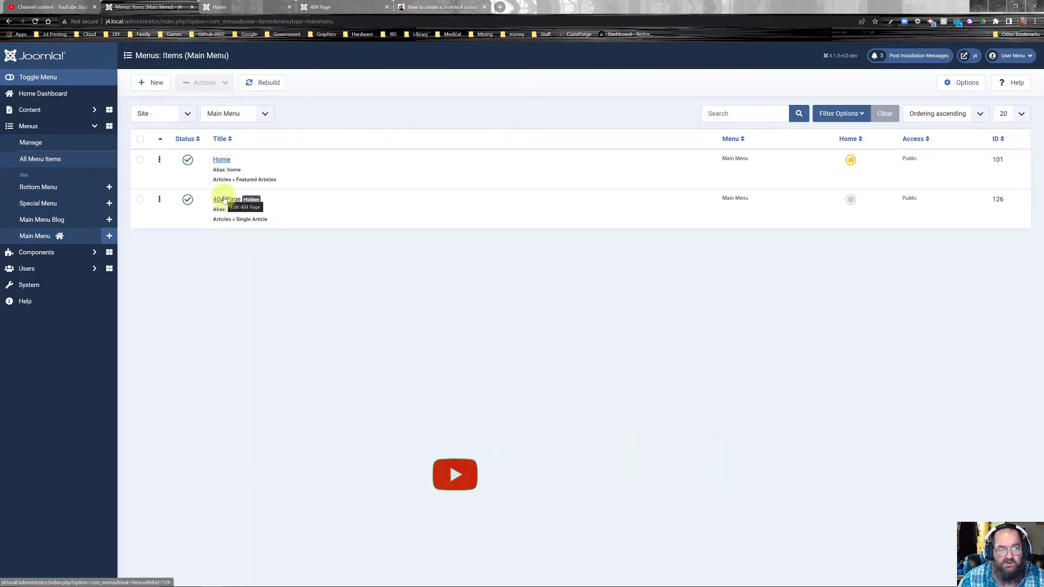
- Open the 404 Page menu item and review its 404 alias and Link Type settings
left_click(224, 200)
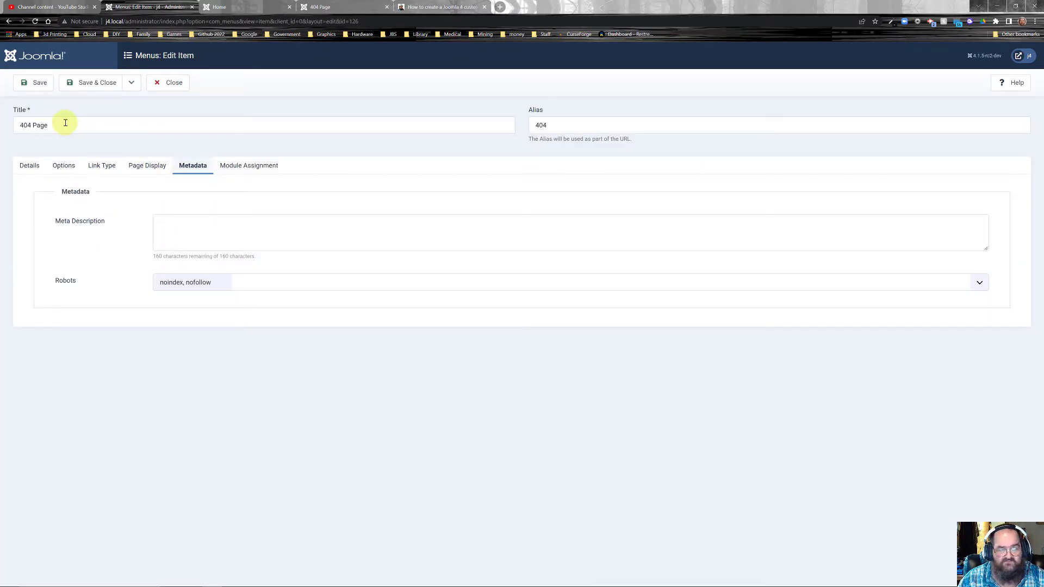
left_click(551, 129)
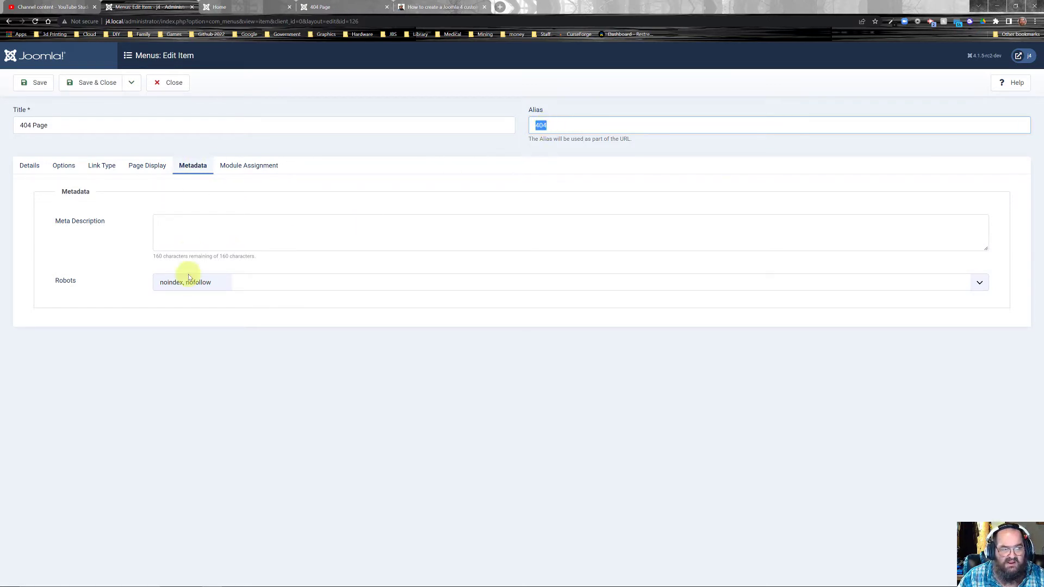
left_click(113, 169)
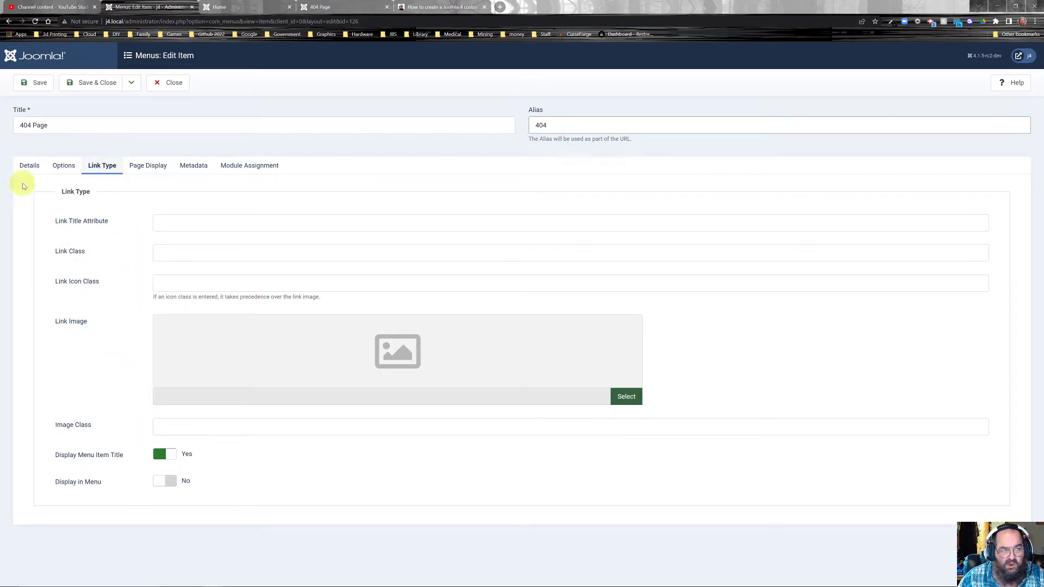
left_click(22, 169)
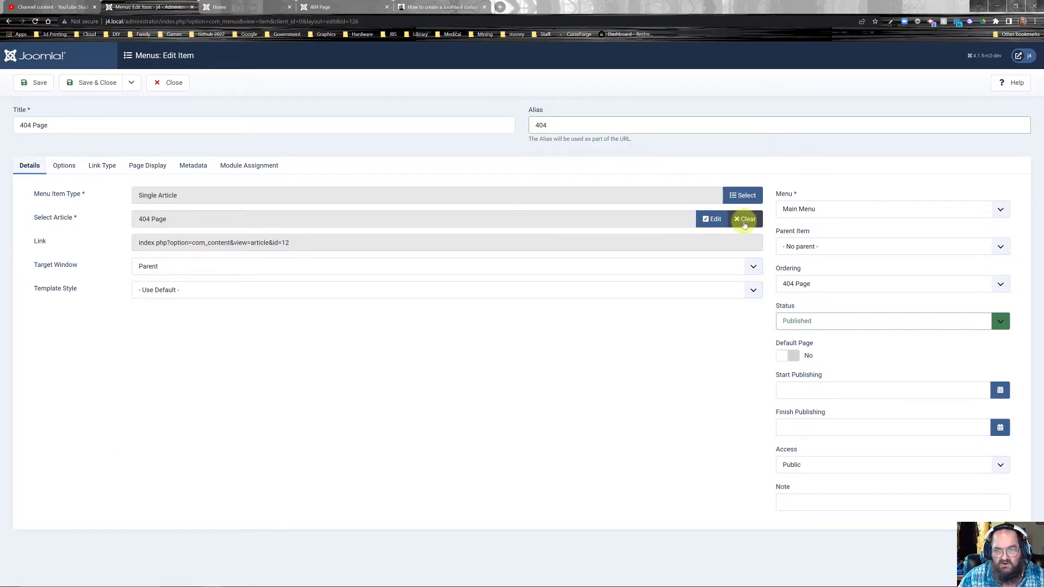
- In the 404 Page article, add 'and wonderful' after 'wacky', then save and close
left_click(711, 219)
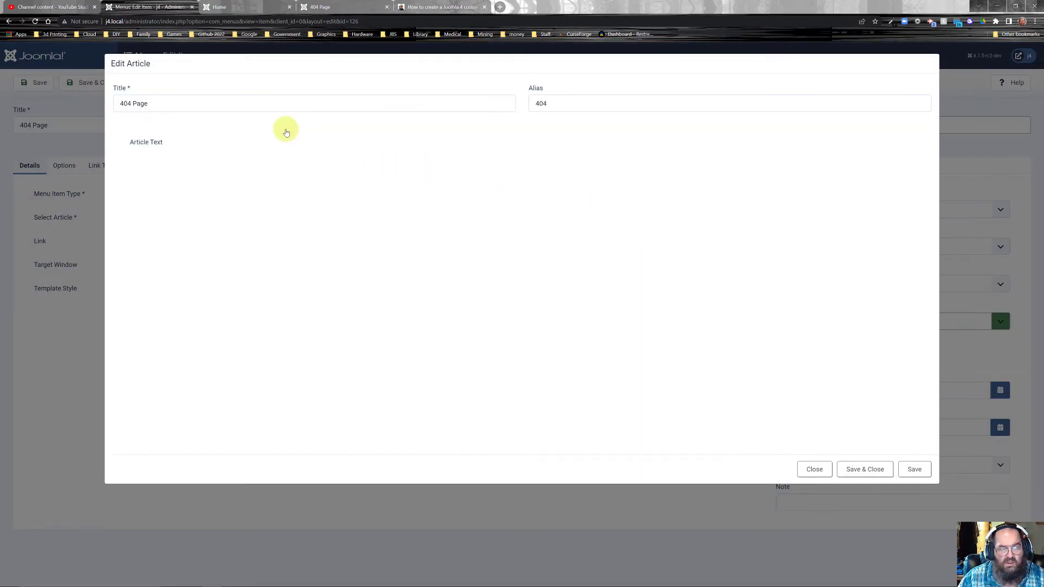
left_click_drag(169, 102, 105, 98)
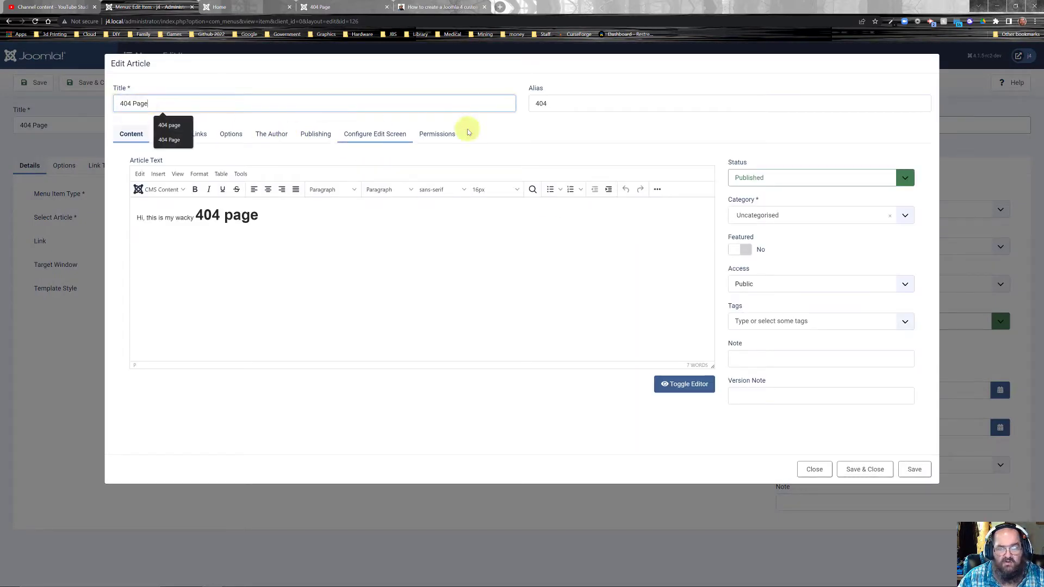
left_click(549, 108)
left_click_drag(549, 107, 530, 107)
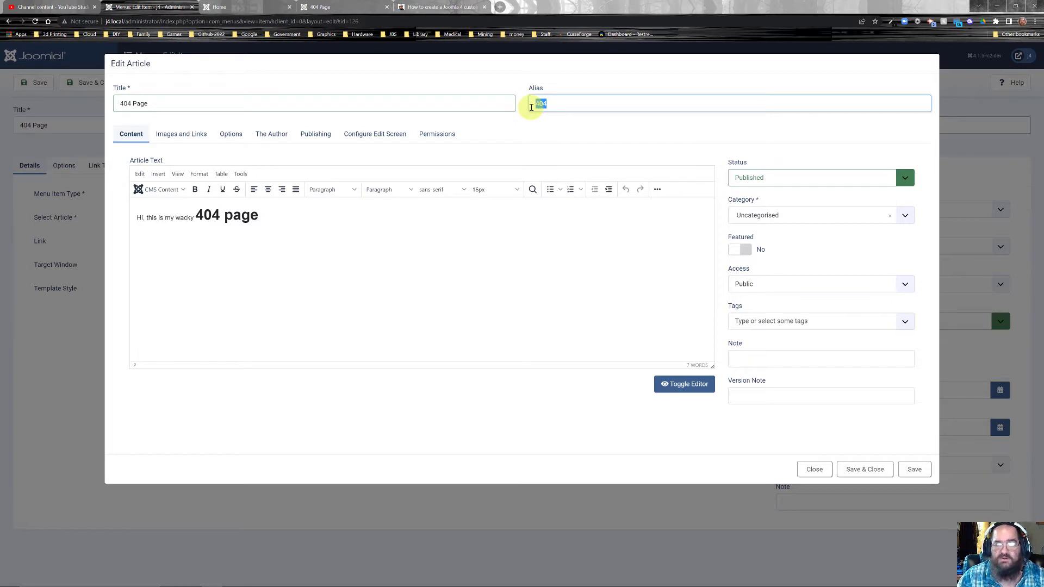
left_click(196, 219)
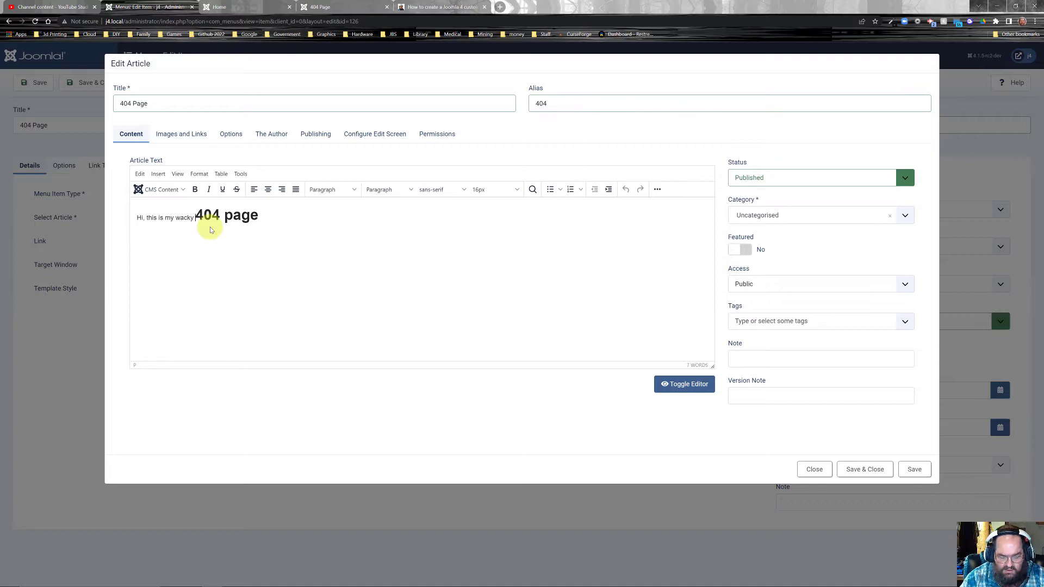
type("and wonderful")
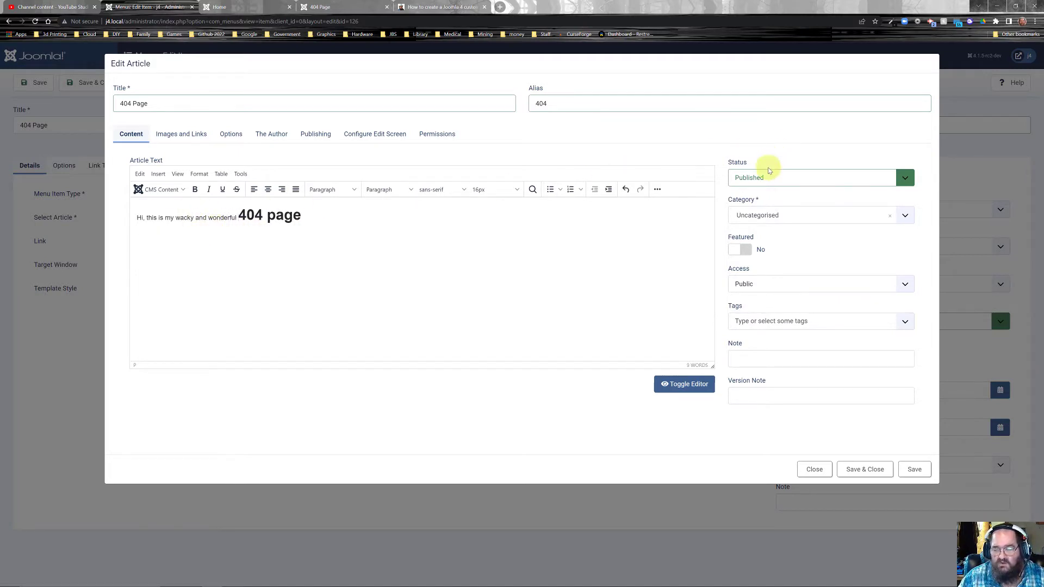
left_click(851, 468)
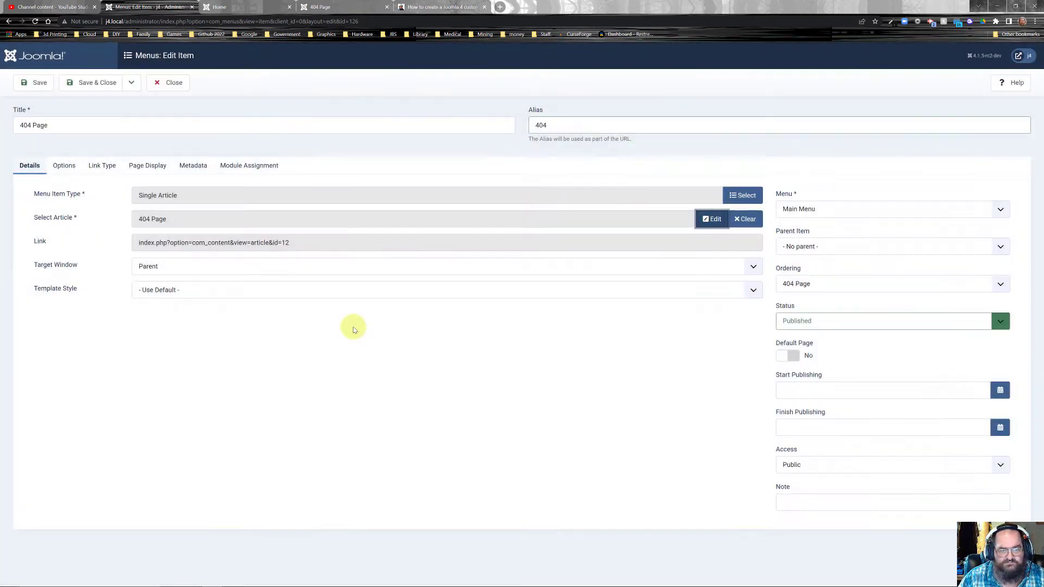
- Save the 404 menu item and open Cassiopeia's error.php from System > Site Templates
left_click(88, 85)
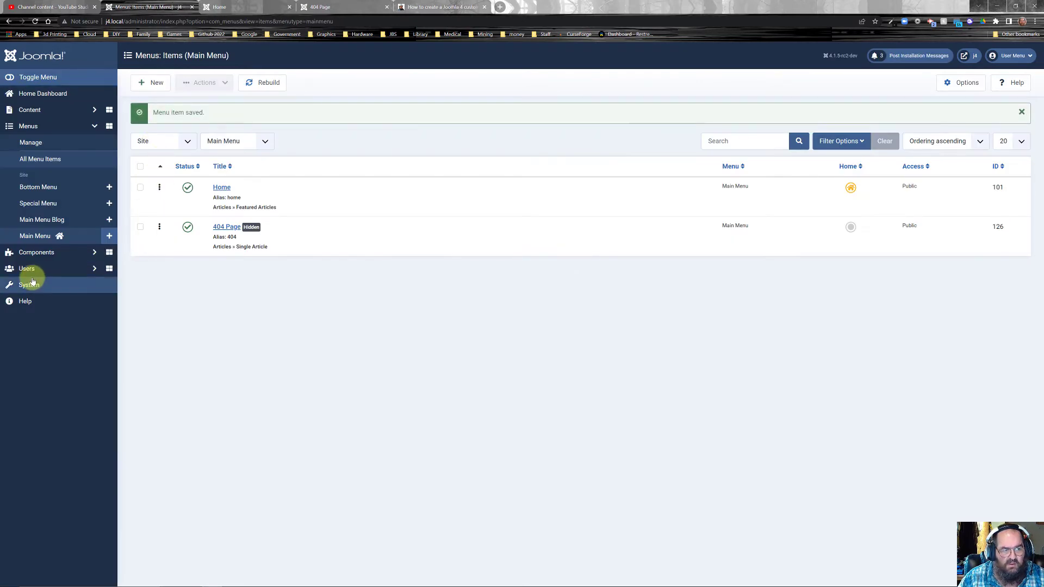
left_click(28, 285)
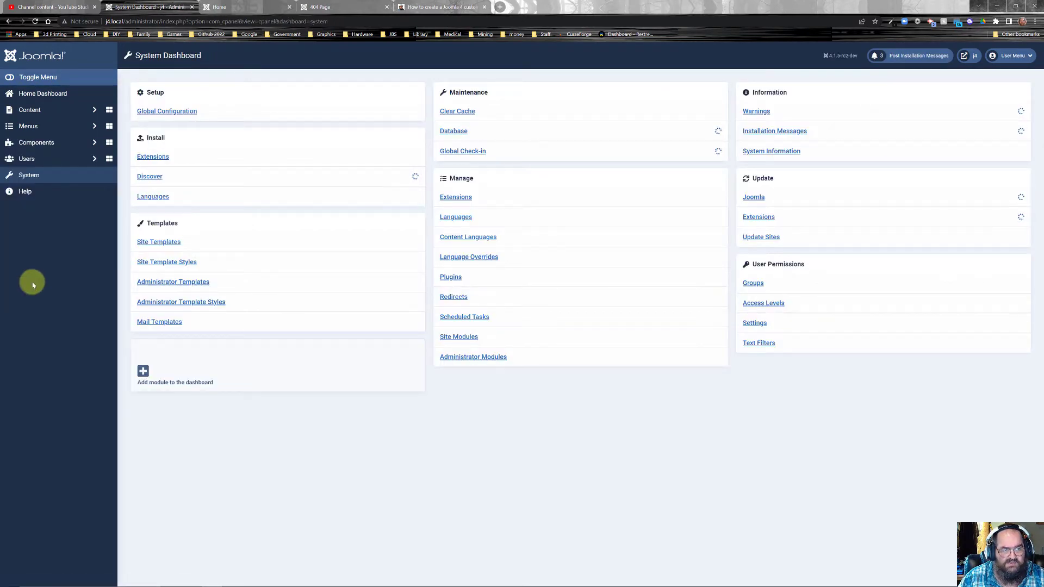
left_click(170, 243)
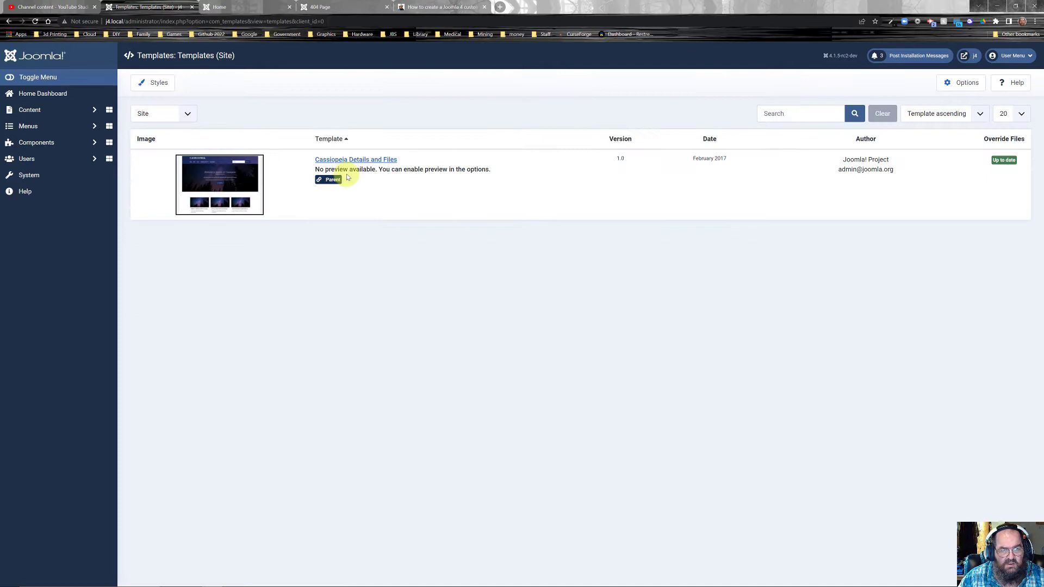
left_click(348, 162)
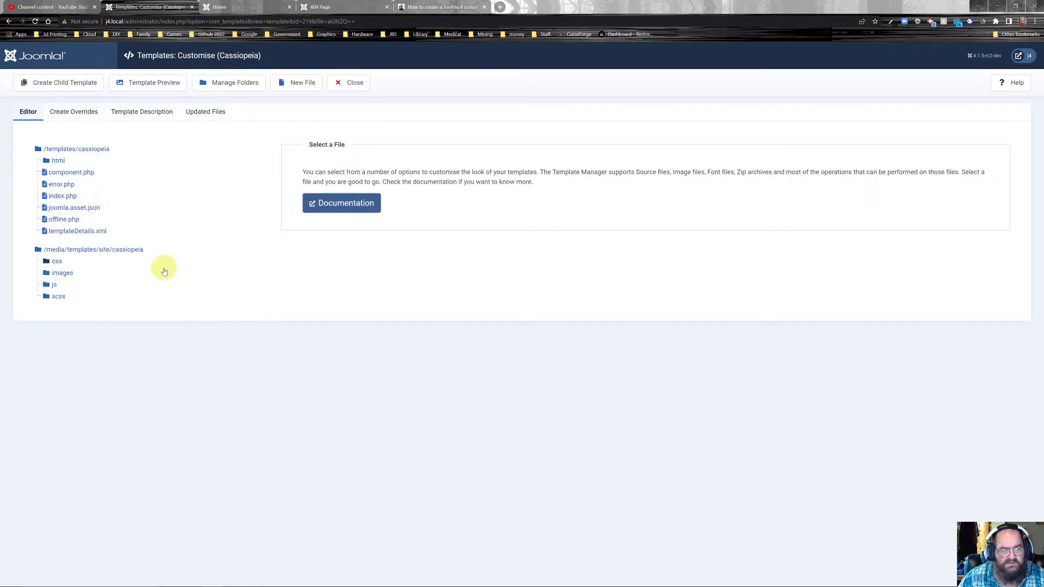
left_click(59, 190)
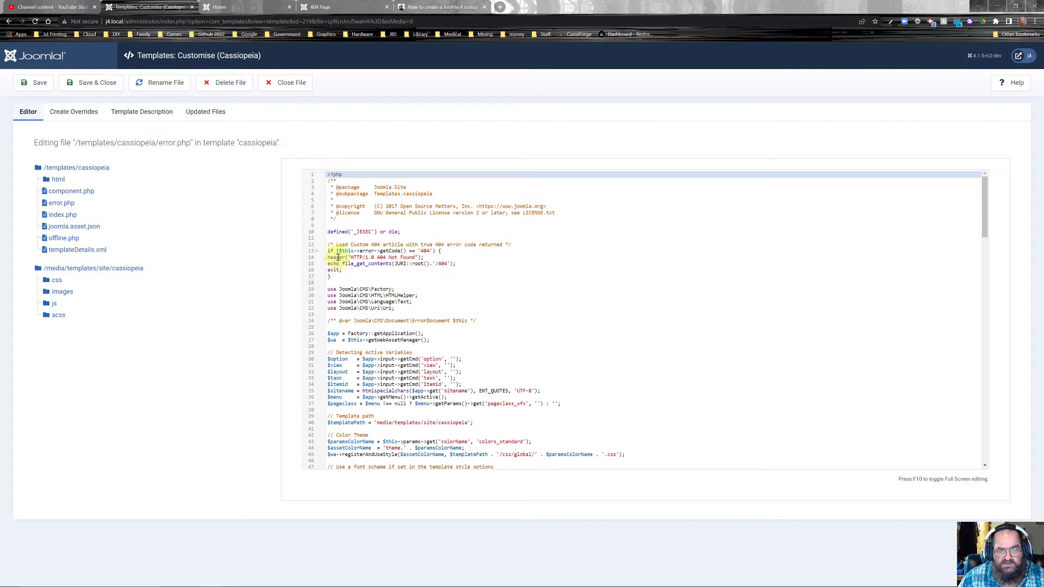
- Verify the 404 references in error.php against the tutorial's code
double_click(443, 263)
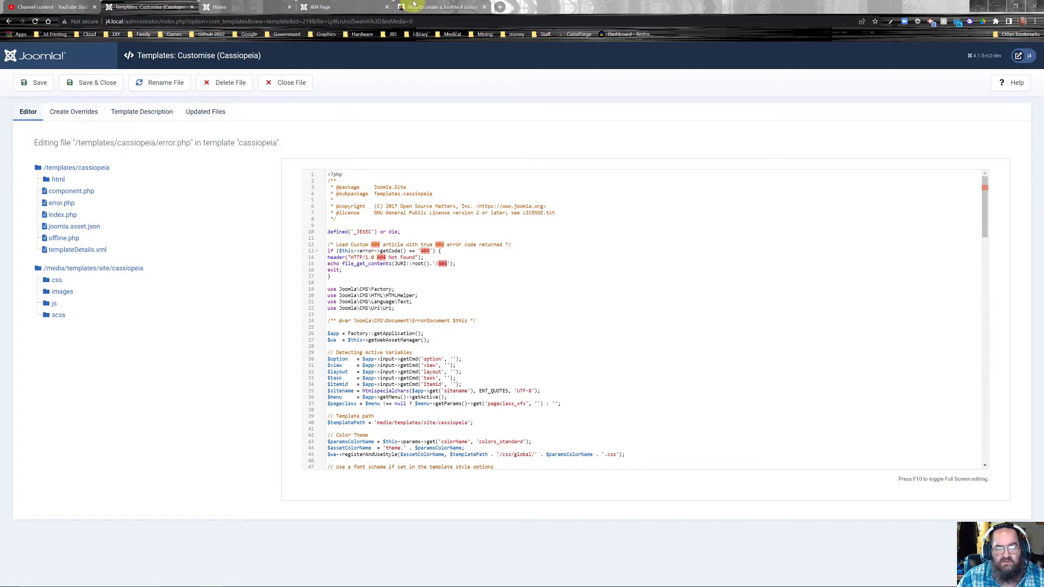
left_click(441, 6)
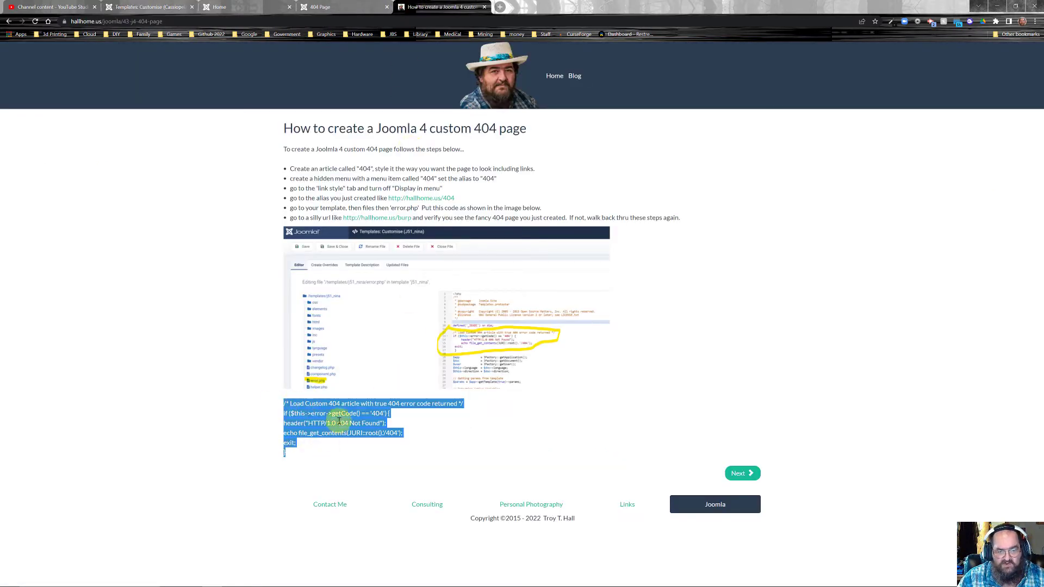
left_click(155, 6)
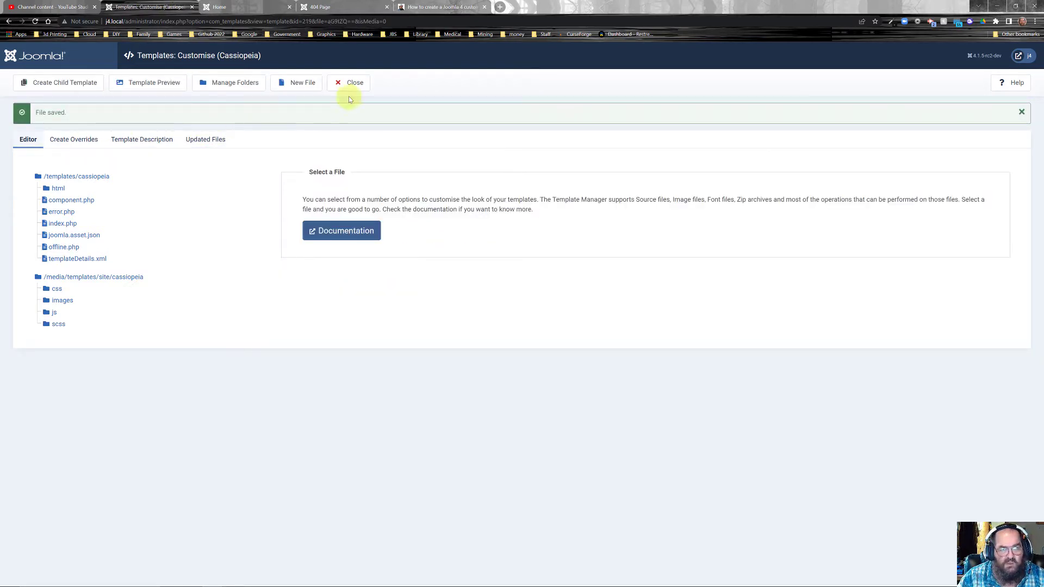
- Load j4.local/index.php/4056 on the front end and confirm the 'wacky and wonderful' 404 text
left_click(347, 88)
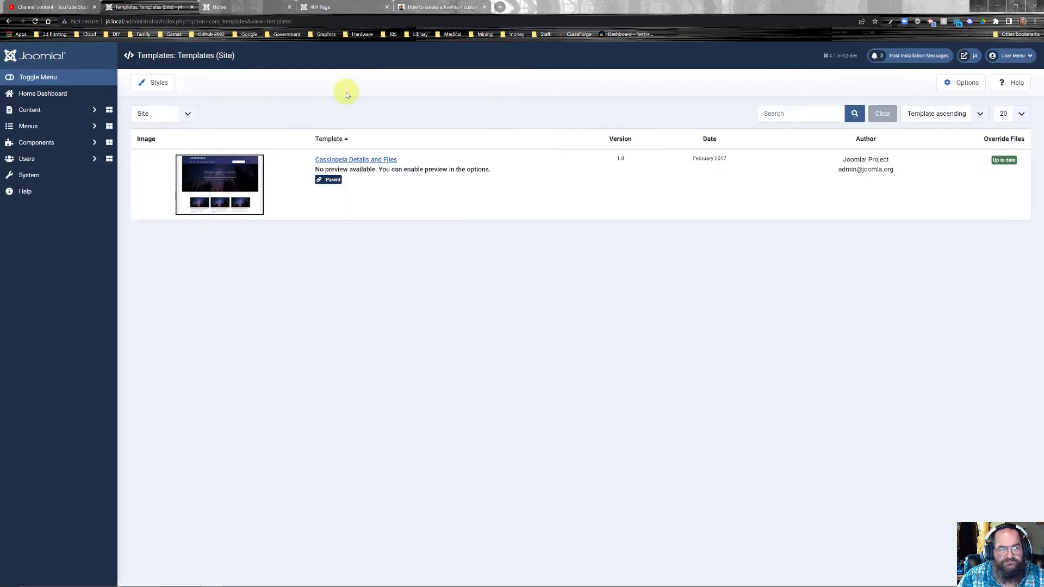
left_click(335, 7)
left_click(186, 21)
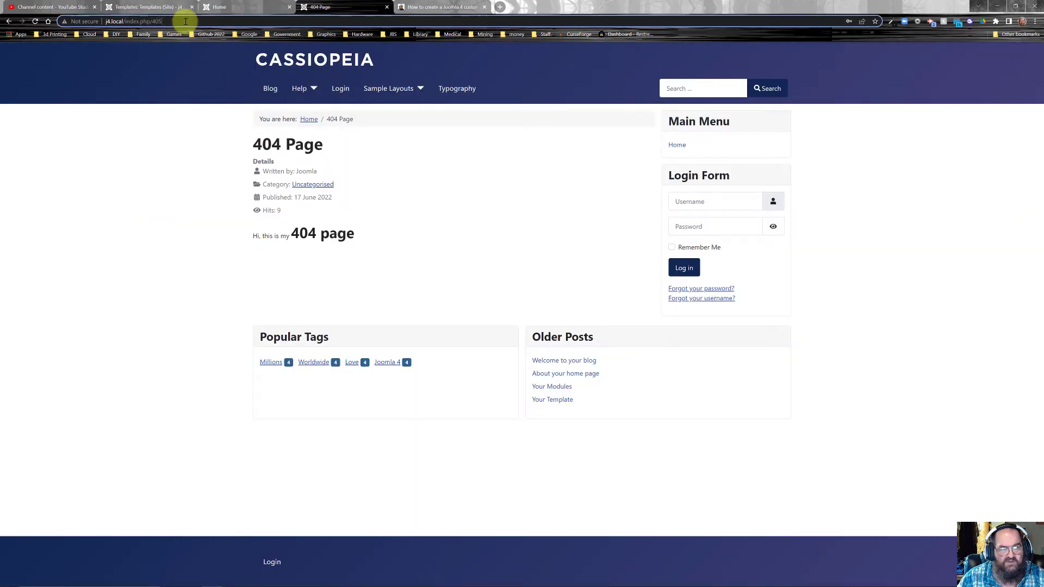
type("6")
key("Return")
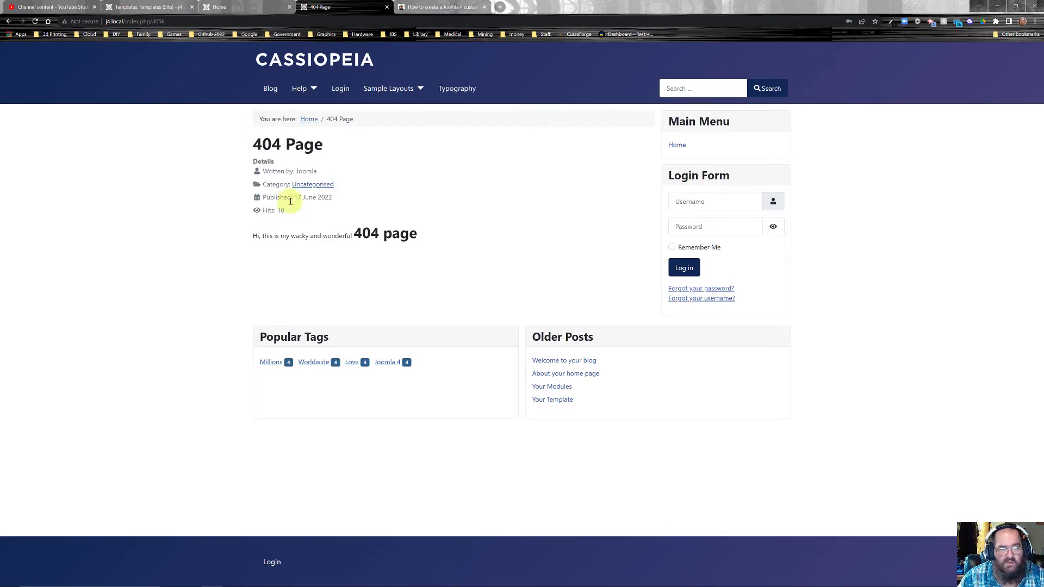
left_click_drag(250, 235, 420, 233)
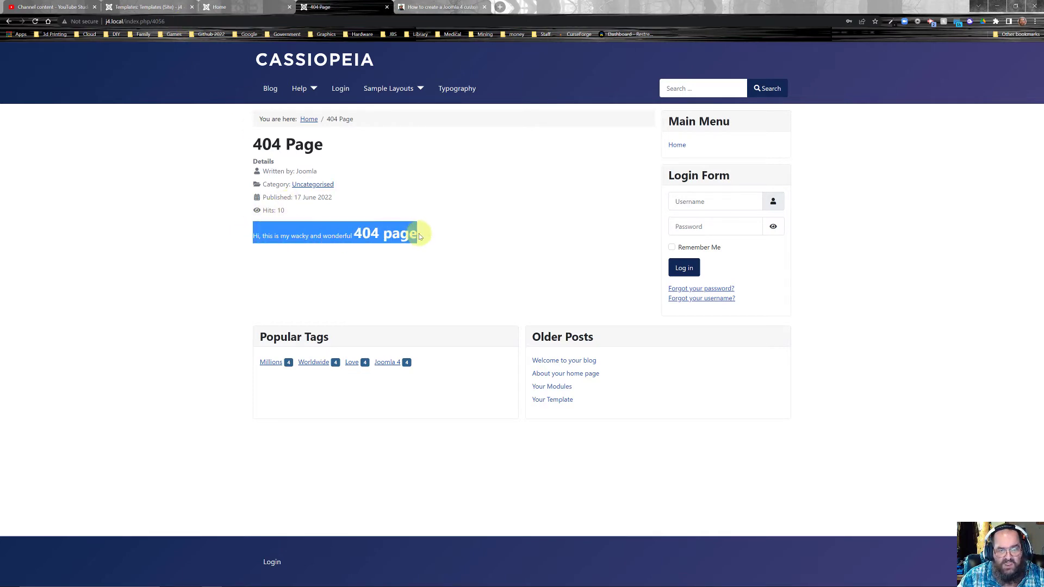
left_click(382, 188)
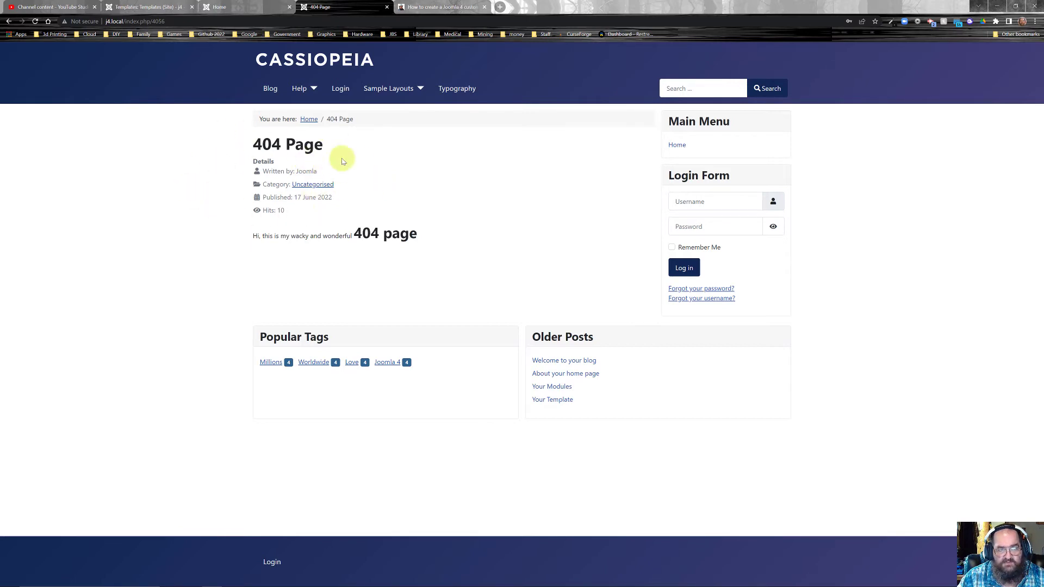
- In the 404 Page menu item's Options, hide Title and Intro Text and set Linked Titles to No
left_click(136, 6)
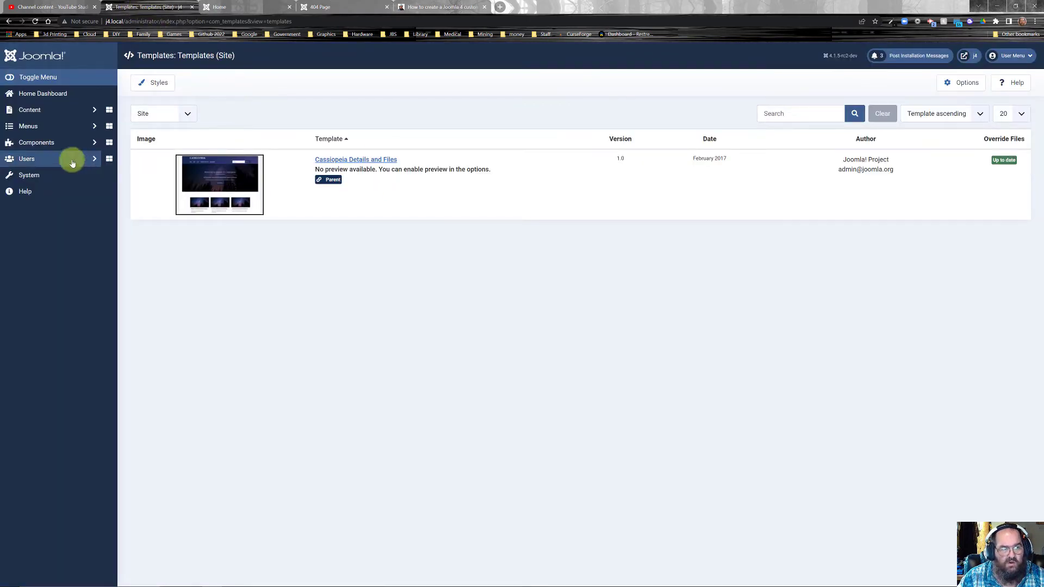
left_click(26, 125)
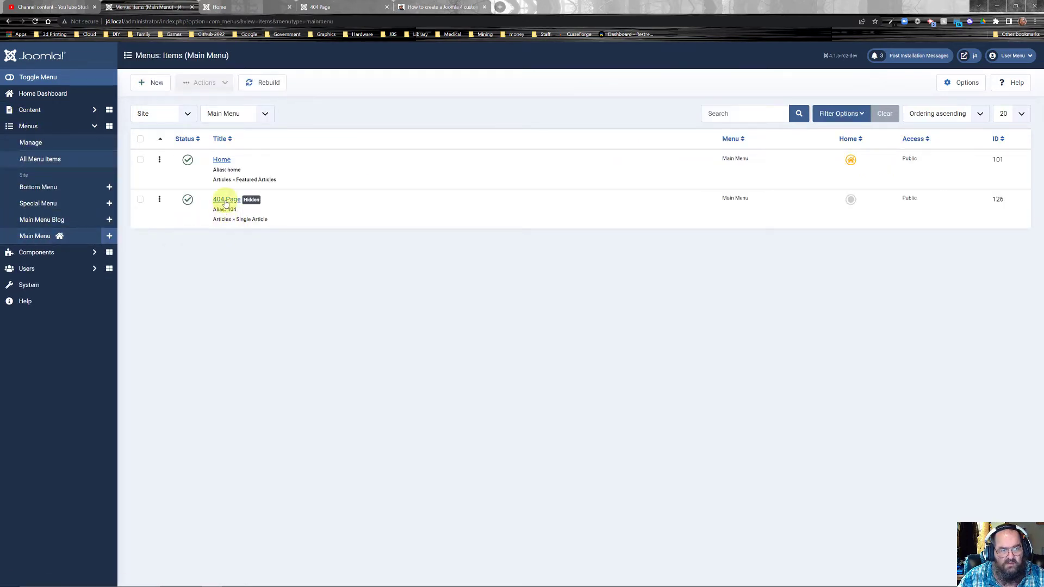
left_click(225, 200)
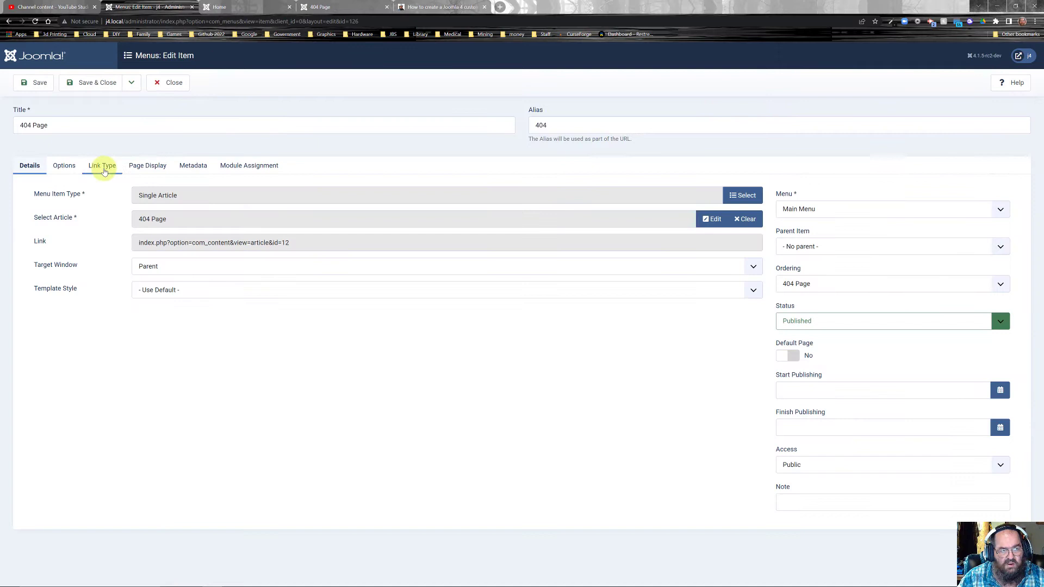
left_click(81, 172)
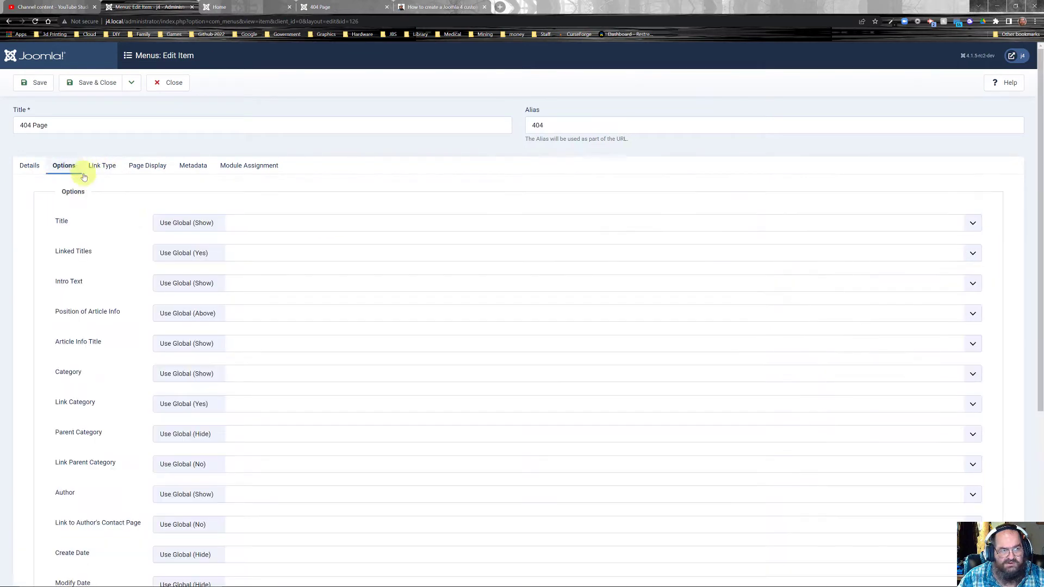
left_click(229, 222)
left_click(216, 251)
left_click(216, 253)
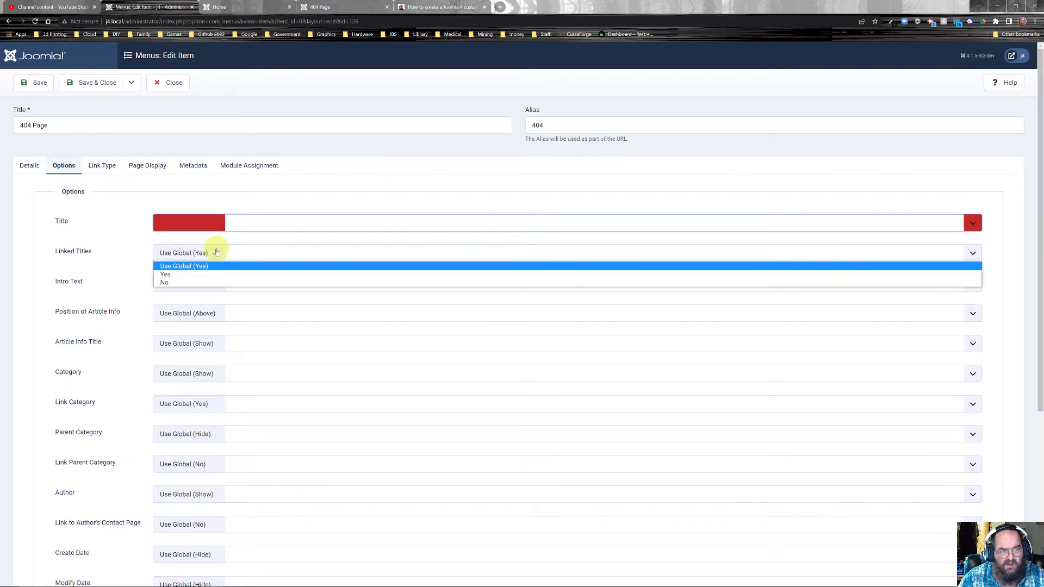
left_click(210, 282)
left_click(210, 283)
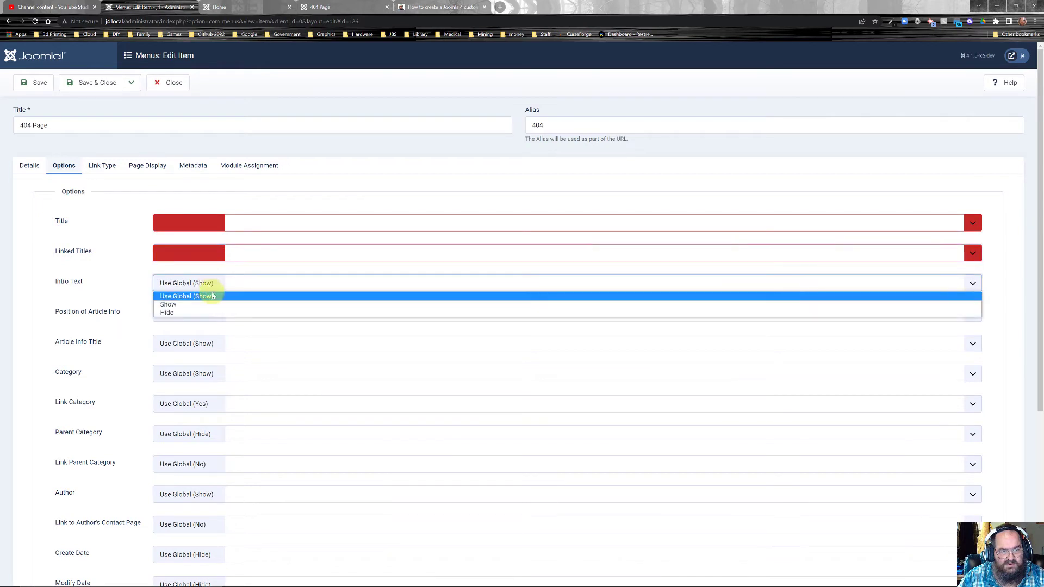
left_click(209, 311)
- Hide Category, Article Info Title and Author, and set Link Category to No
left_click(209, 319)
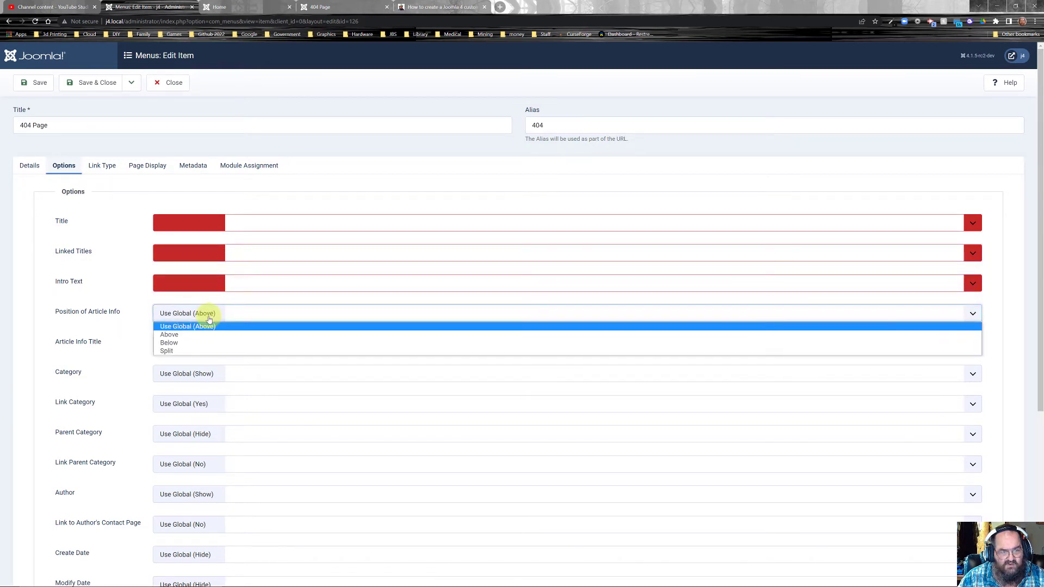
left_click(206, 313)
left_click(203, 375)
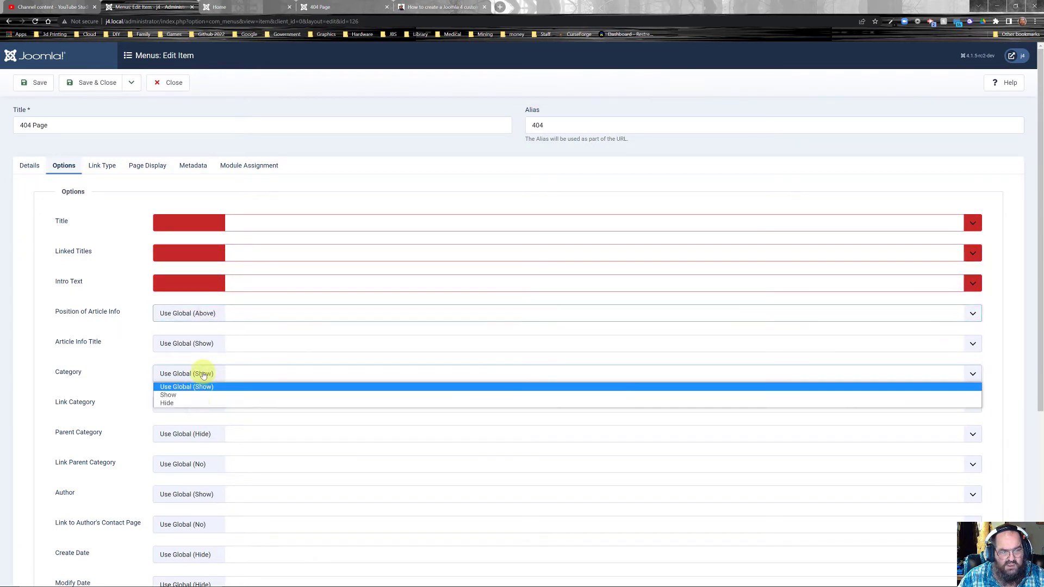
left_click(197, 402)
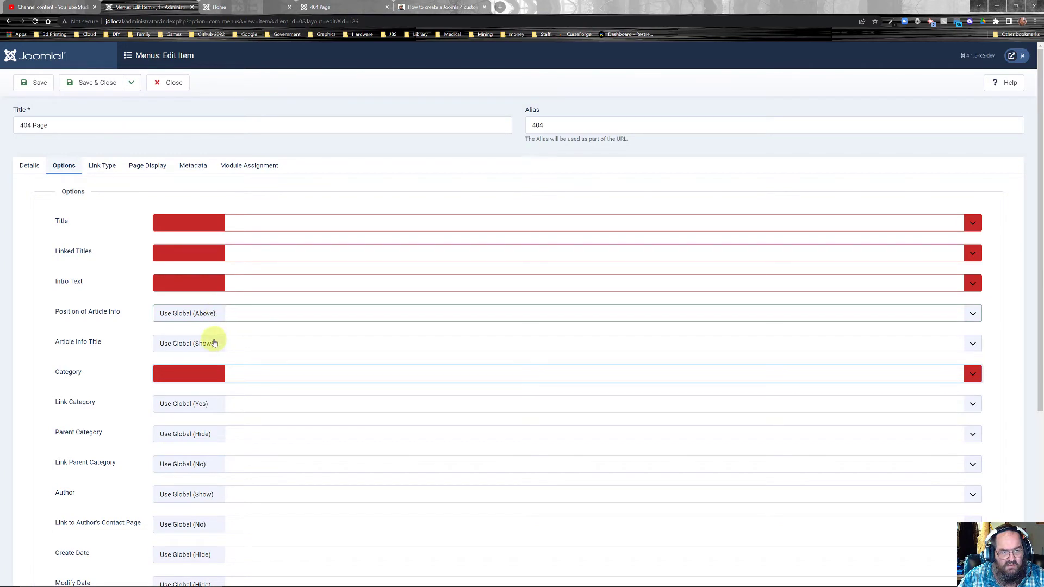
left_click(212, 340)
left_click(198, 375)
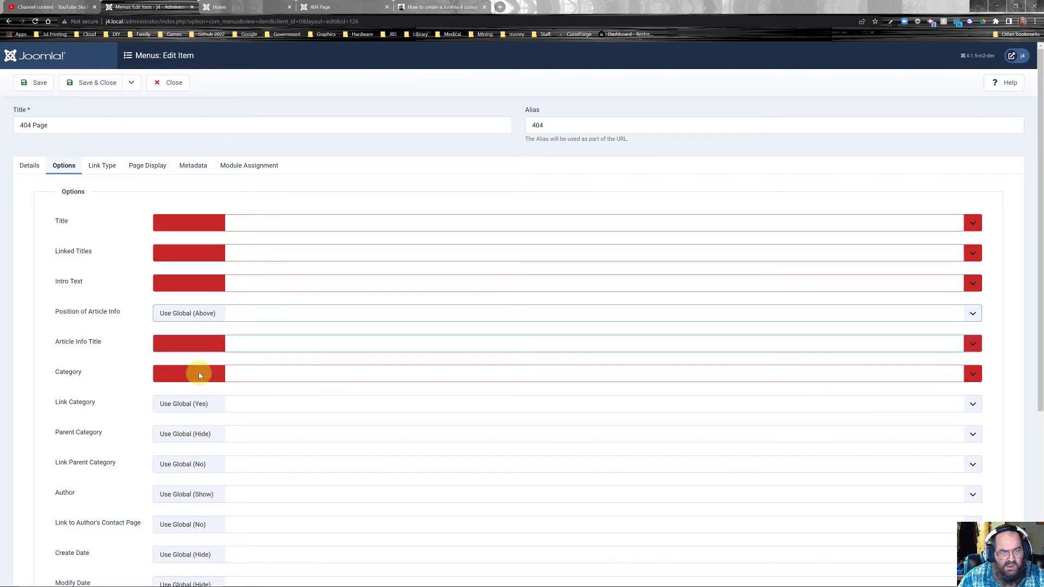
left_click(201, 404)
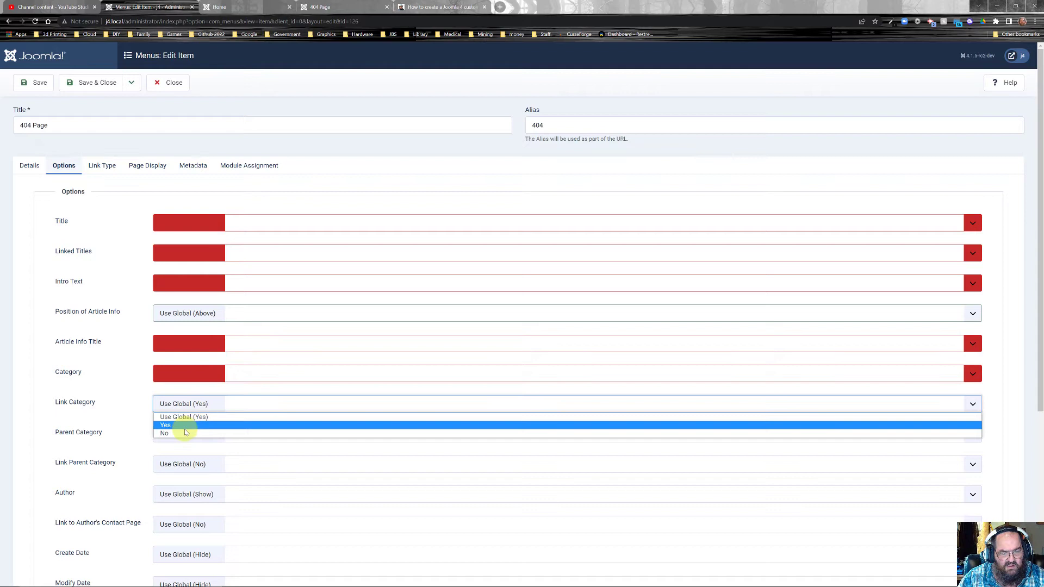
left_click(183, 433)
scroll(205, 426, "down", 3)
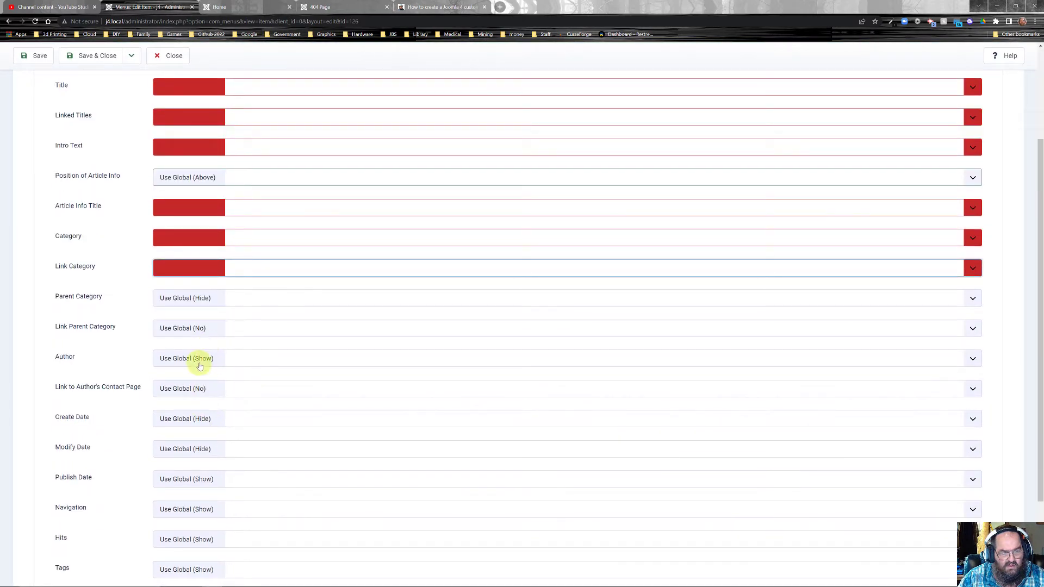
left_click(200, 366)
left_click(198, 387)
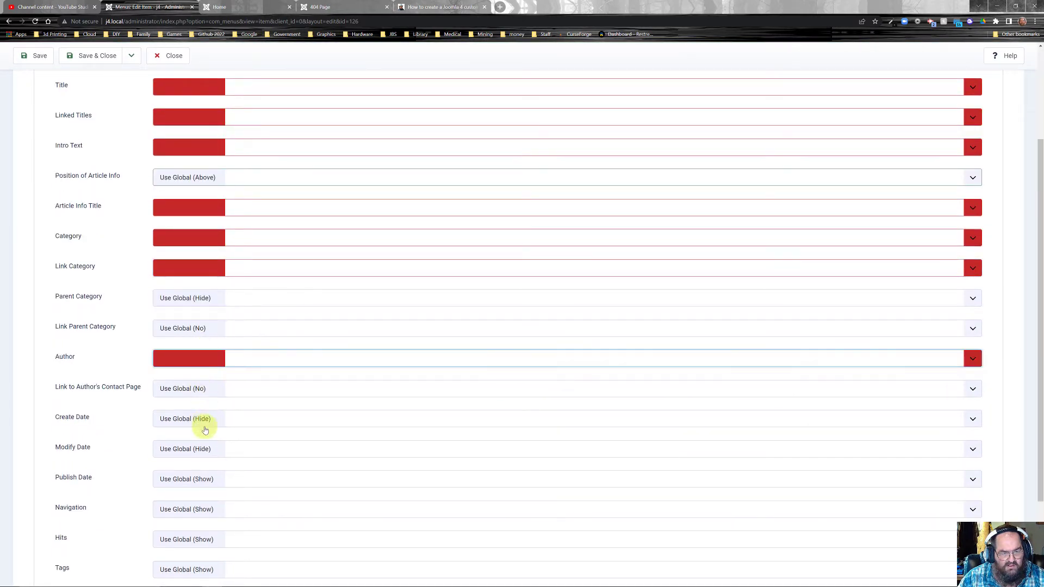
- Hide Publish Date, Navigation and Tags, then save and close the menu item
scroll(202, 457, "down", 2)
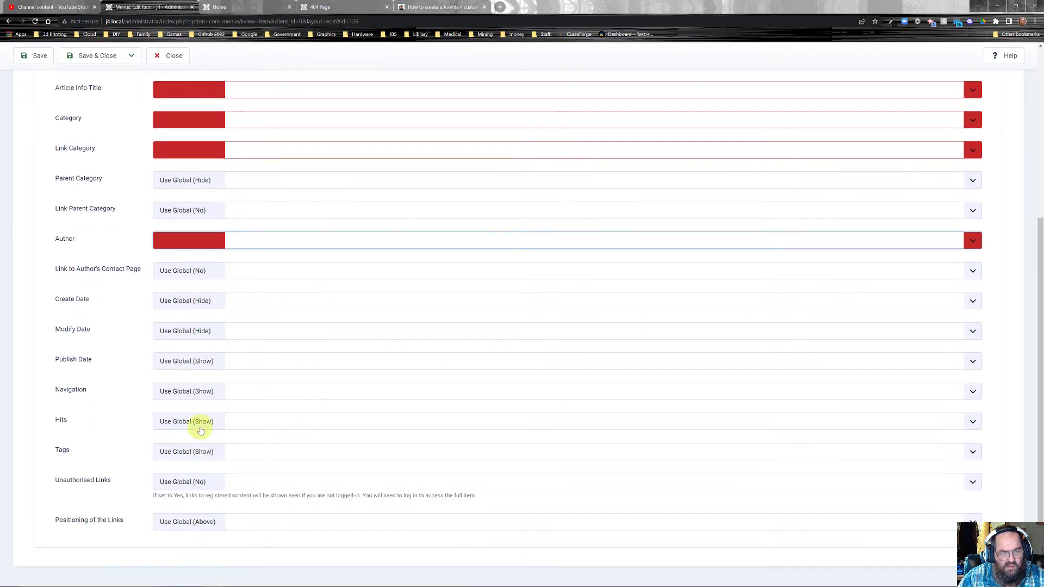
left_click(200, 365)
left_click(190, 391)
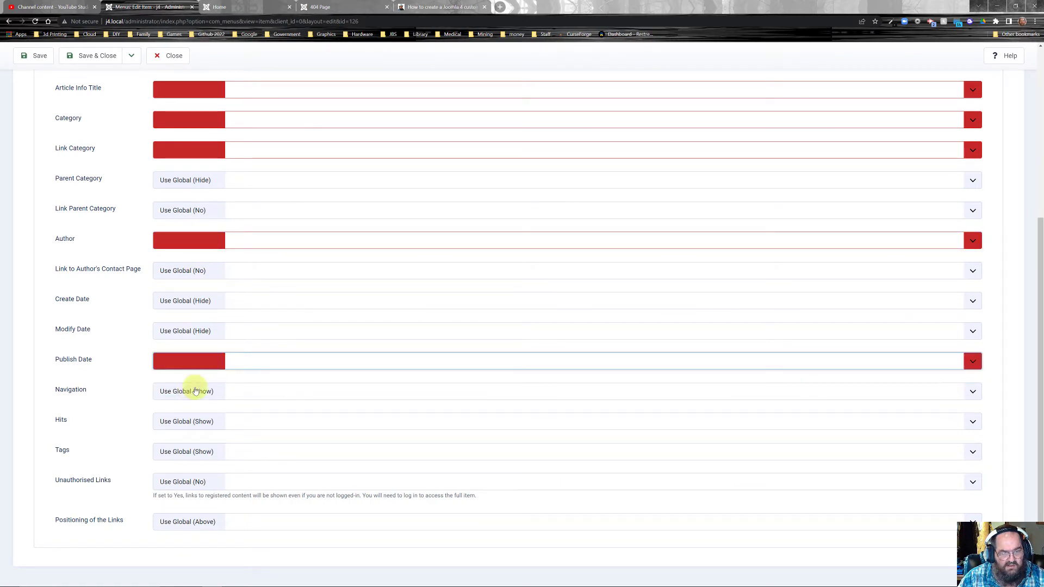
left_click(195, 396)
left_click(187, 421)
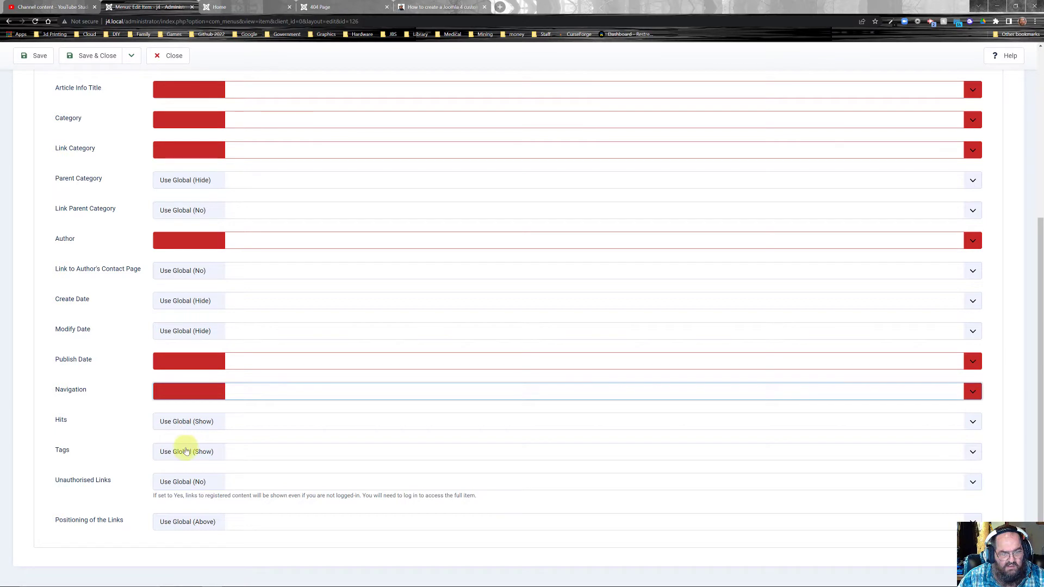
left_click(186, 451)
left_click(186, 477)
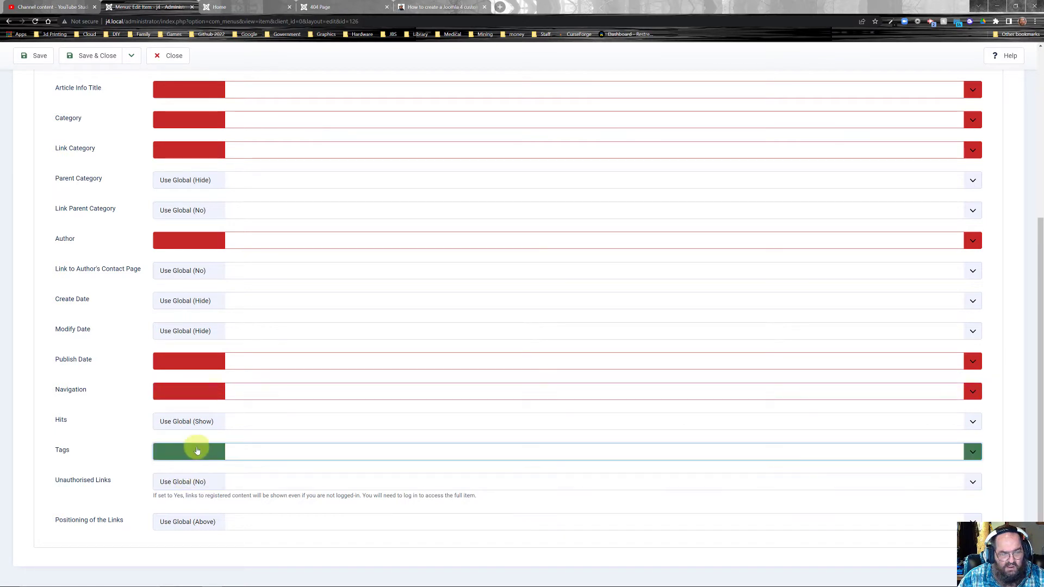
left_click(197, 451)
left_click(191, 478)
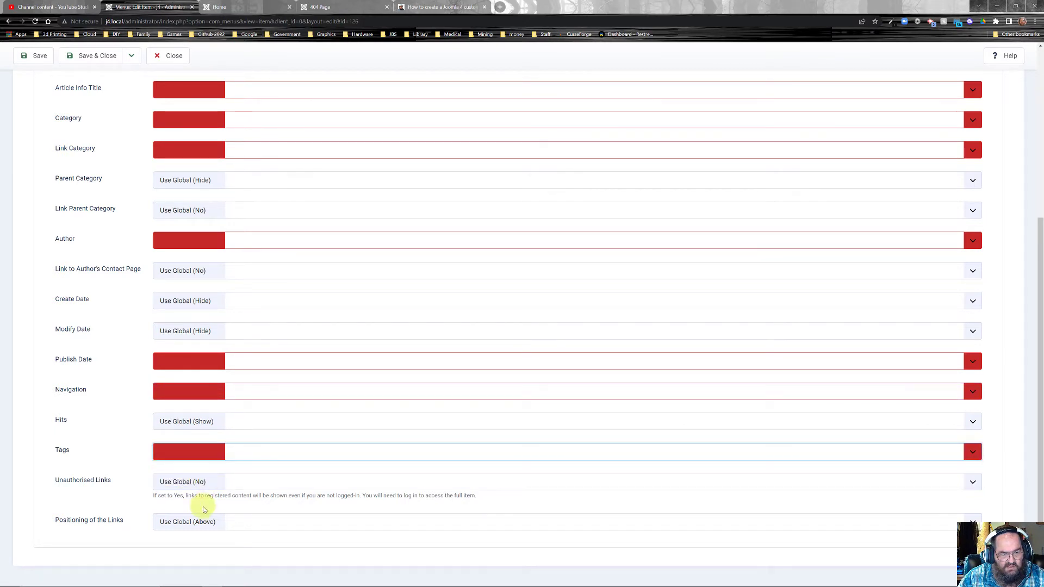
scroll(105, 239, "up", 5)
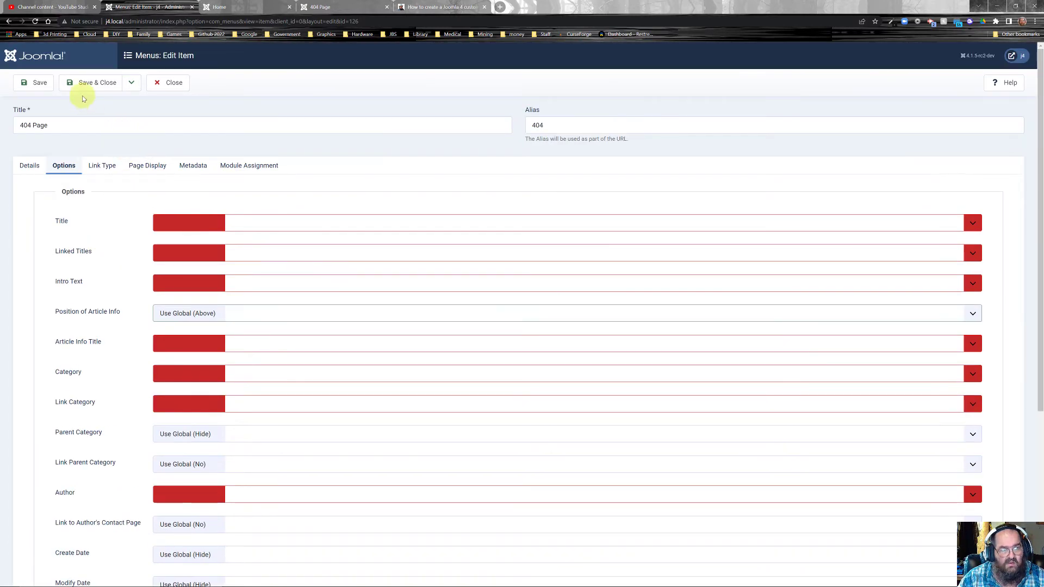
left_click(89, 82)
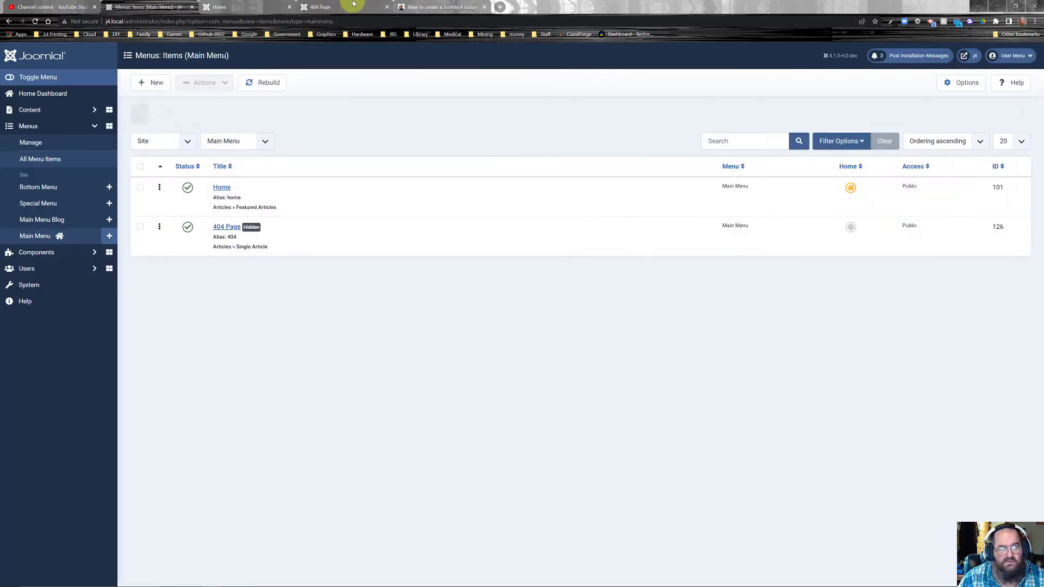
- Check the front-end 404 Page without title or details, then go to Content > Articles in admin
left_click(352, 5)
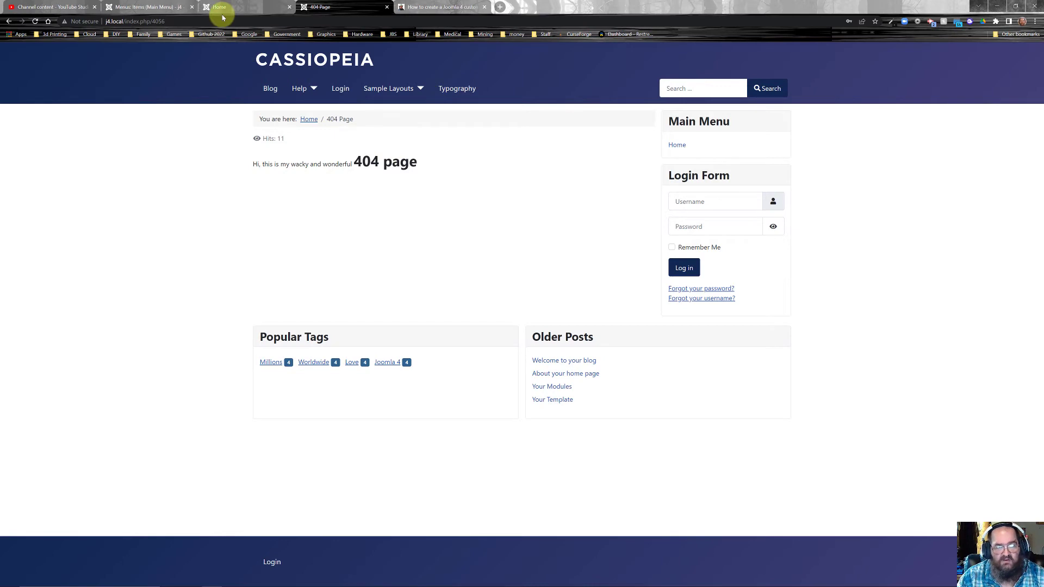
left_click(125, 6)
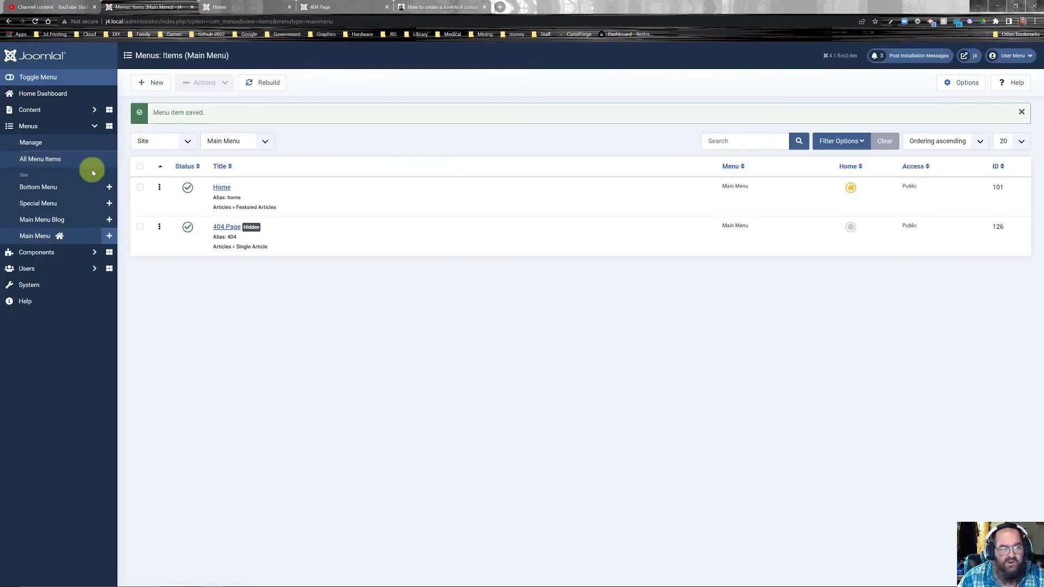
left_click(30, 115)
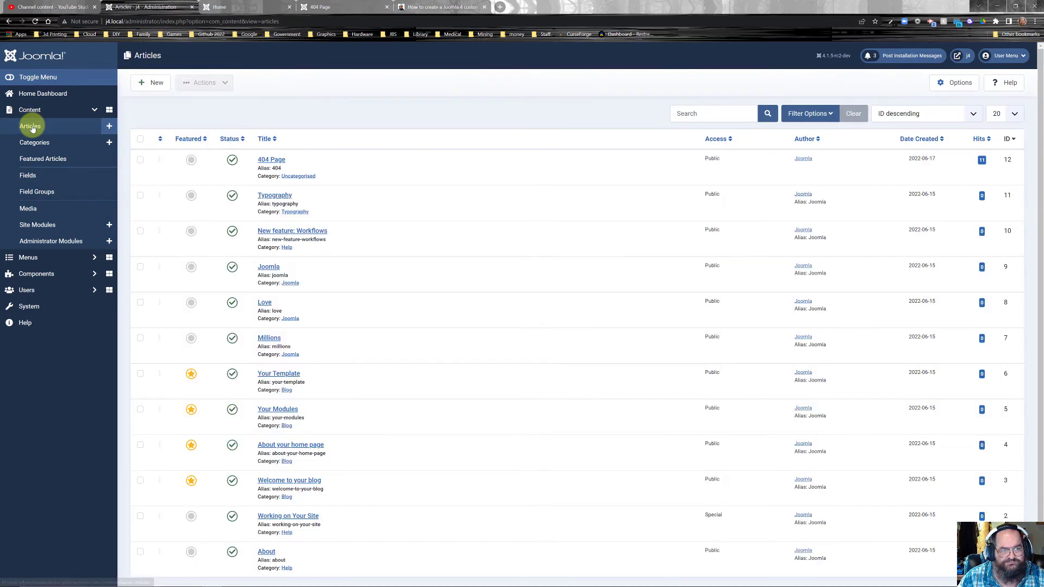
- In the 404 Page article's raw HTML, wrap 404 in a div with class "title"
left_click(263, 161)
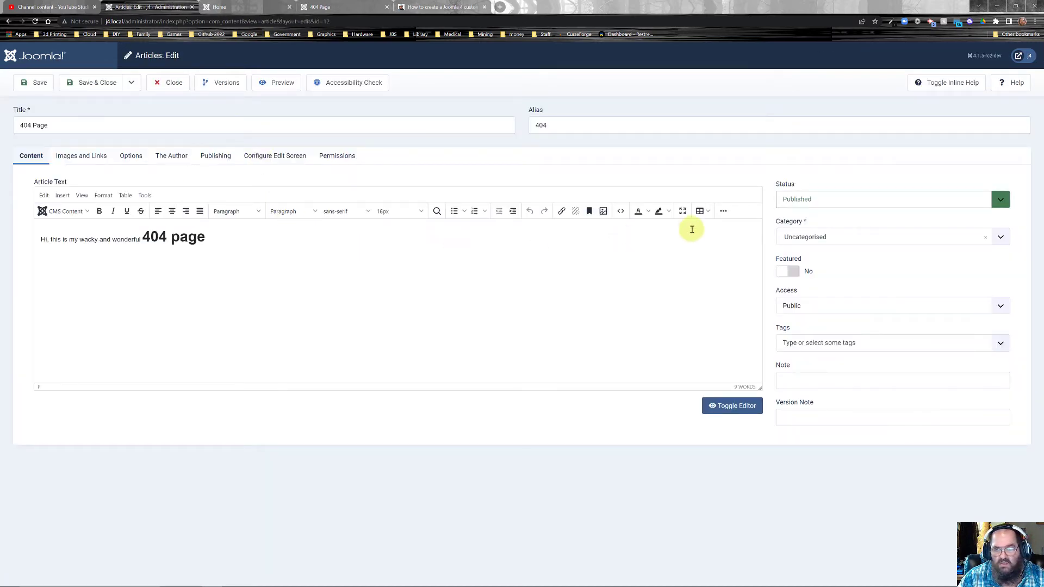
left_click(715, 413)
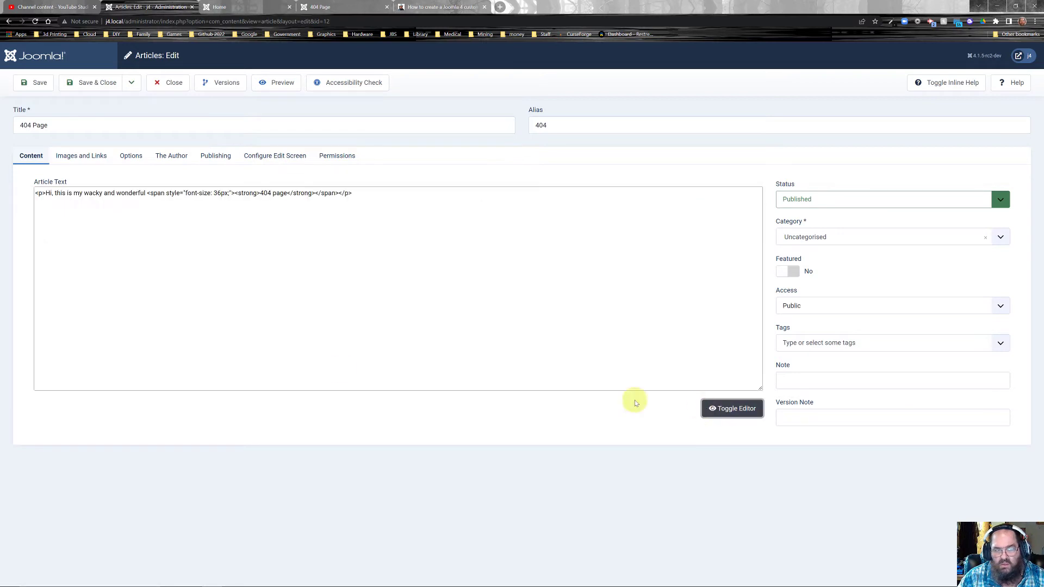
left_click(40, 193)
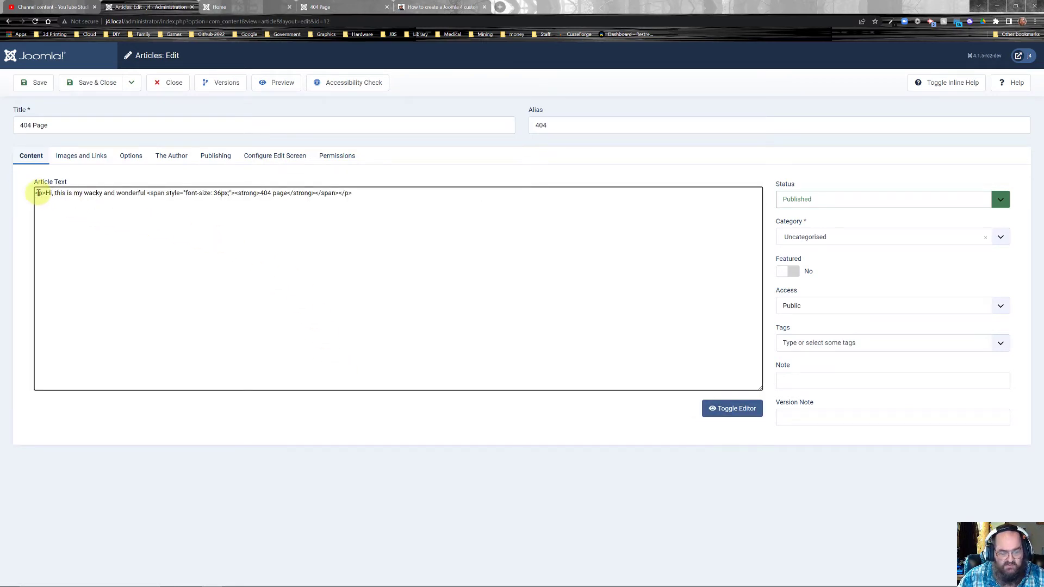
type("<div>")
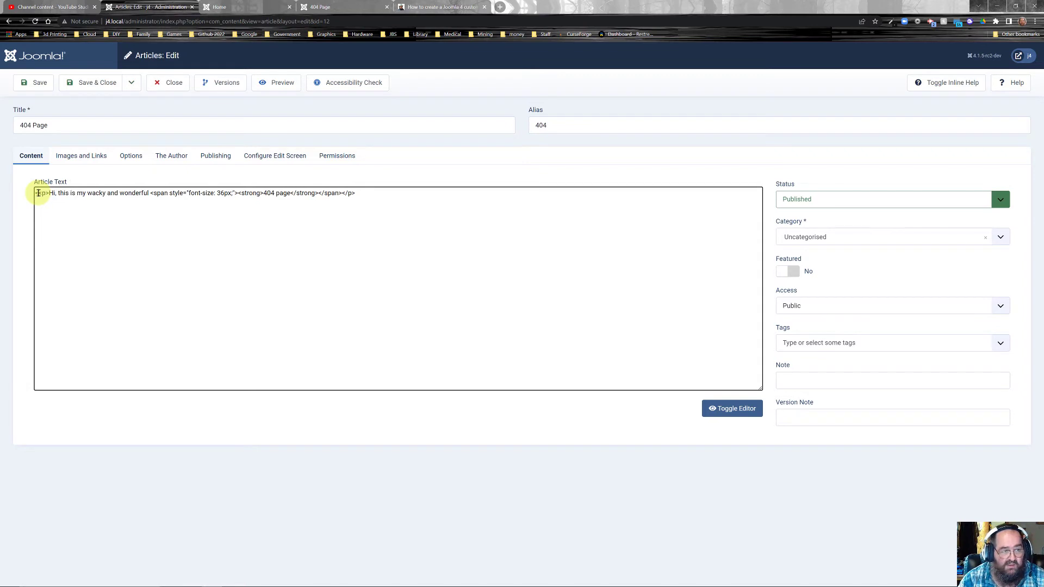
type(" class=")
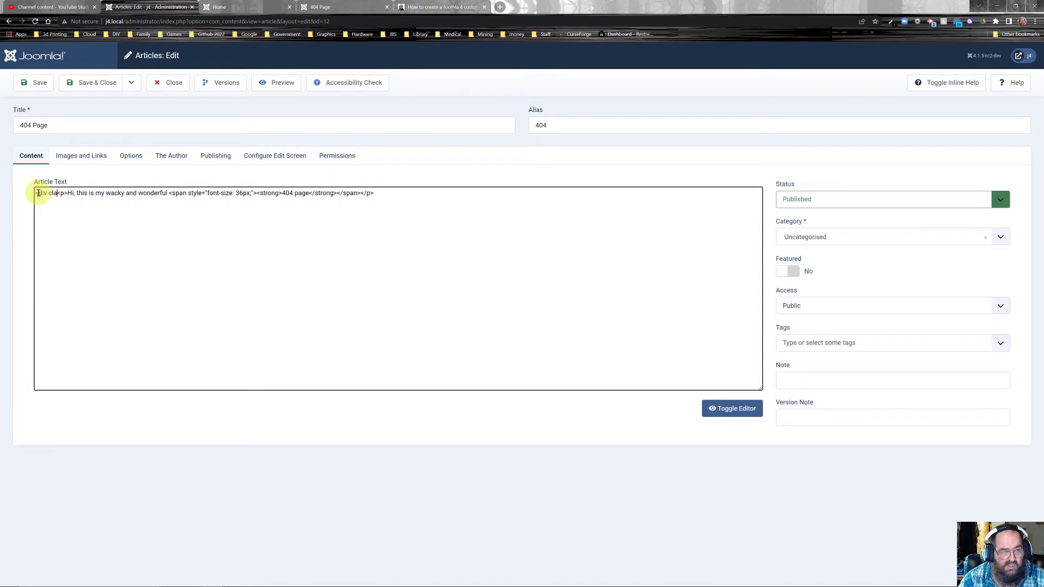
type("\"")
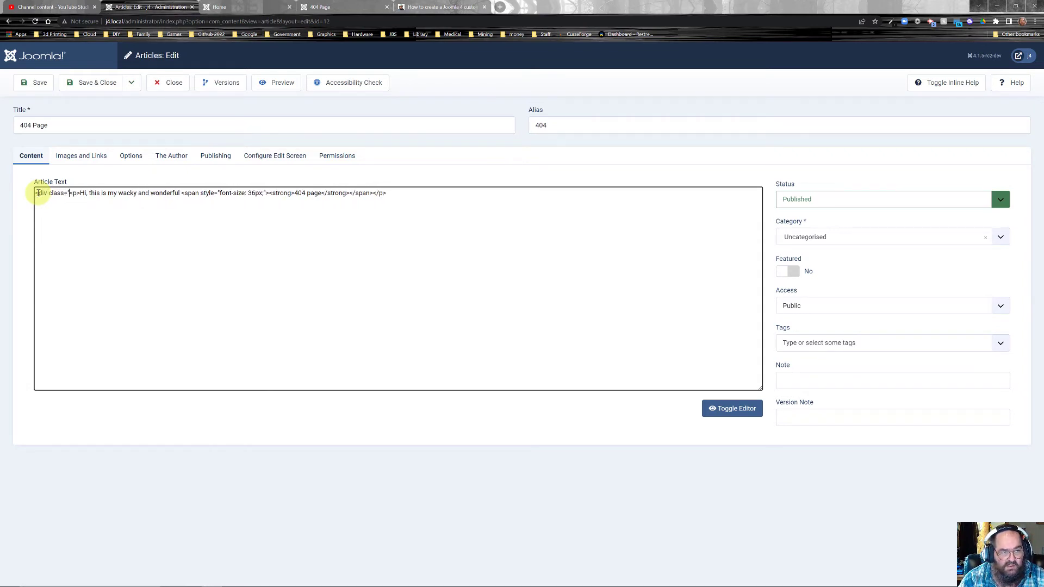
type("title\">")
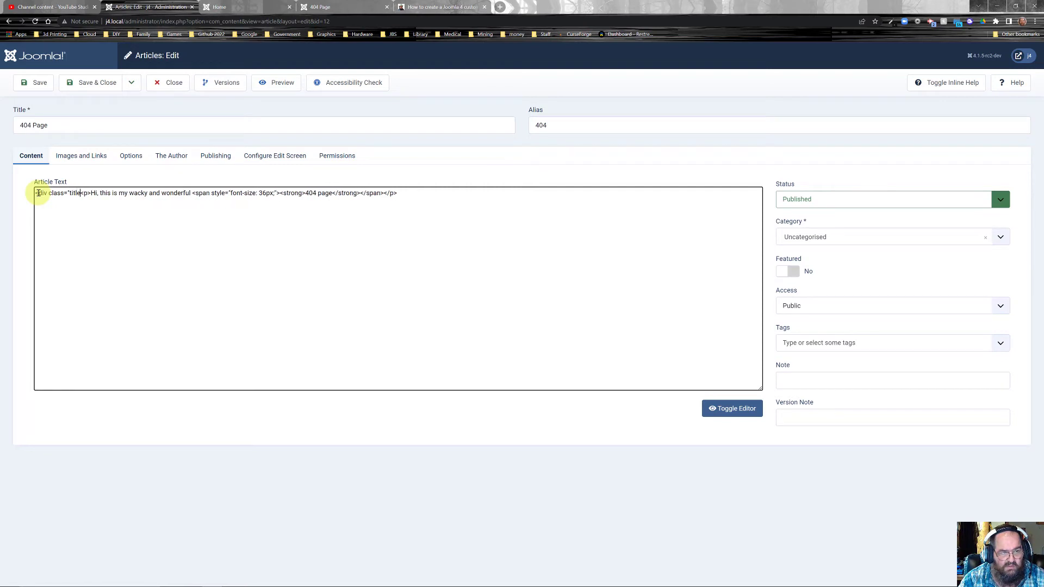
key("Return")
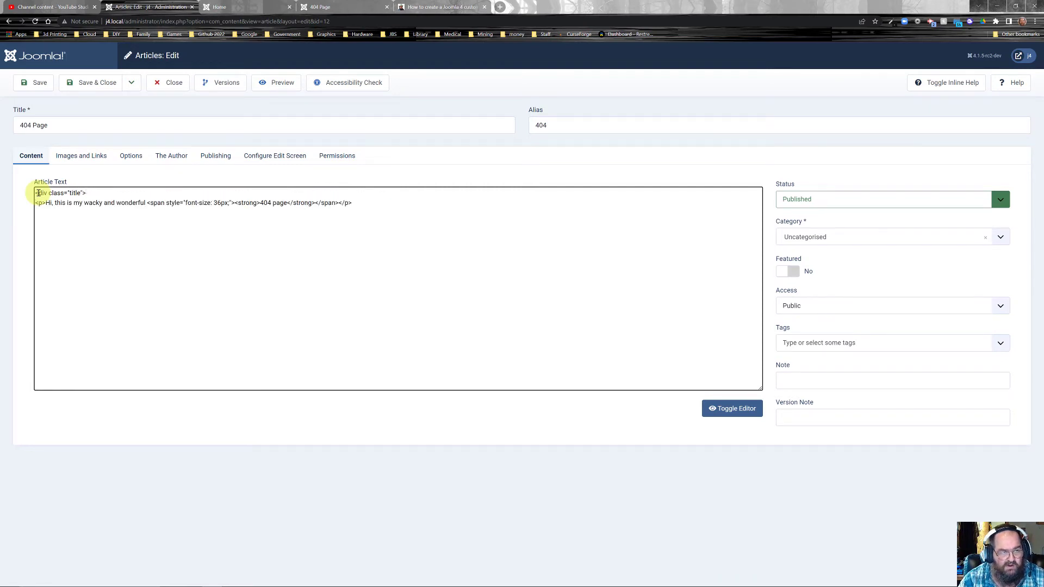
type("404")
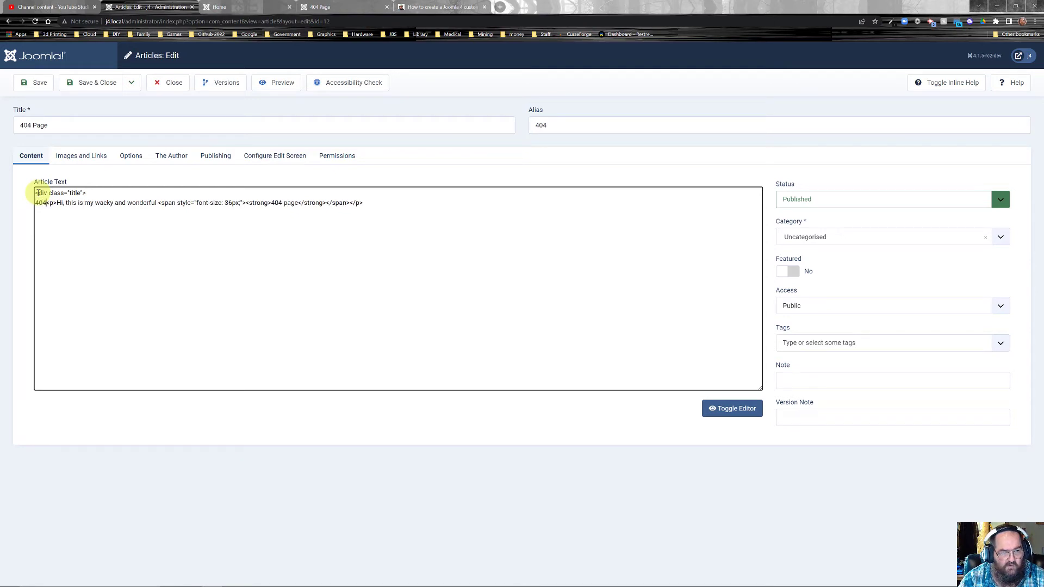
key("Return")
type("</")
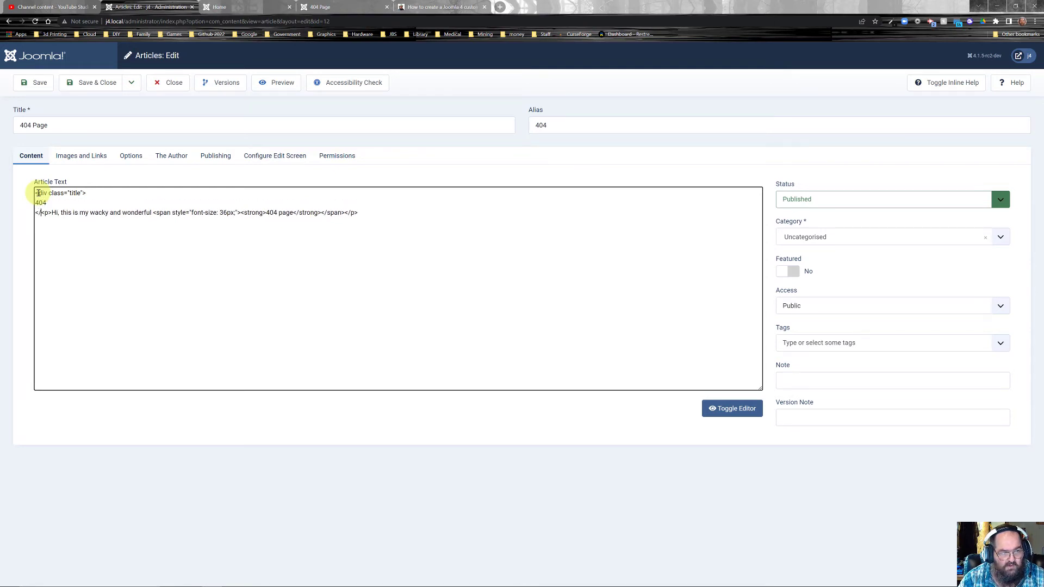
type("div>")
- Wrap the greeting in a "links" div, deleting the paragraph, span and bold 404 page markup
key("Return")
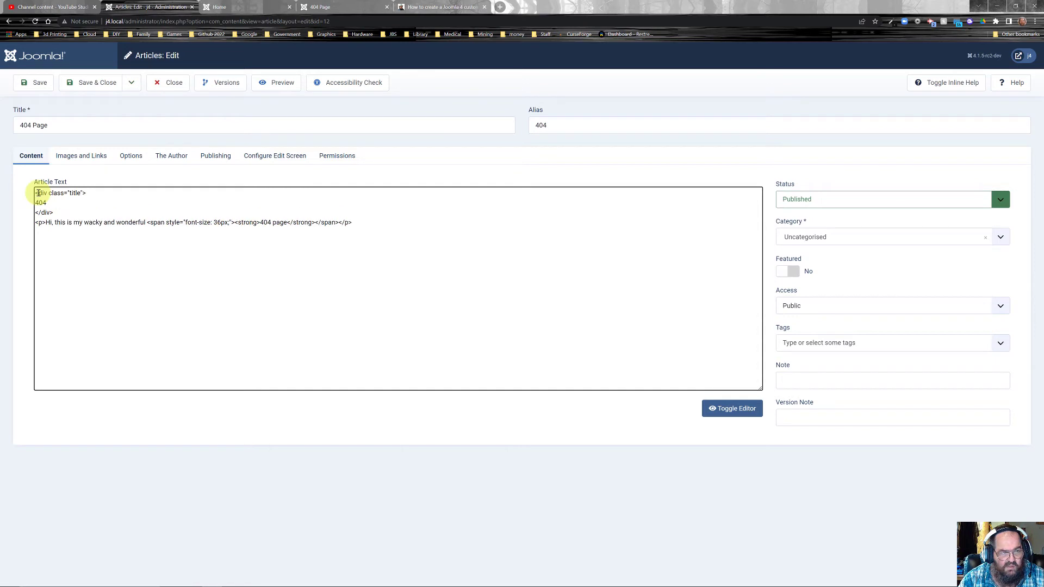
type("<")
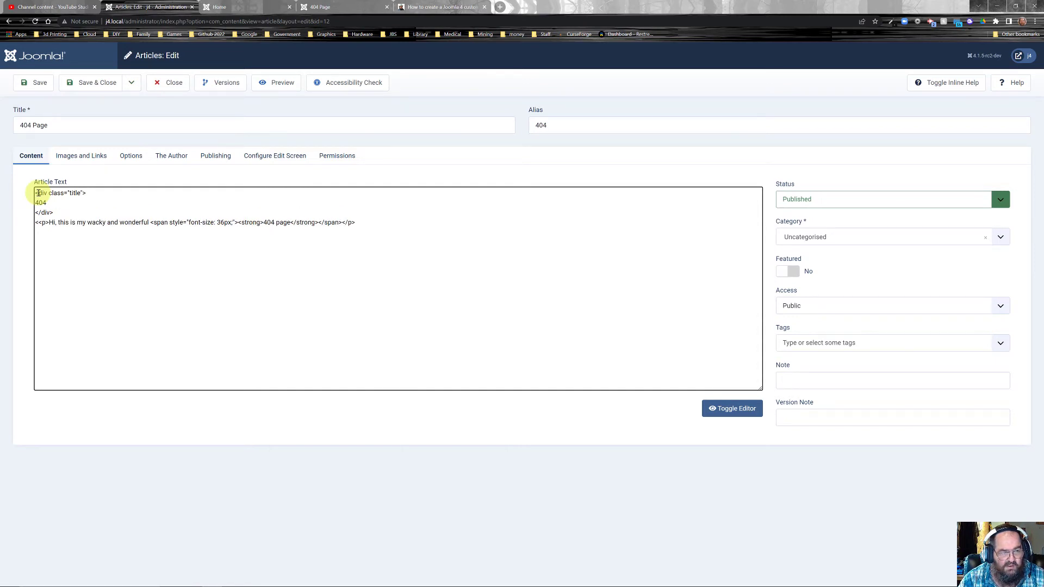
type("div class =")
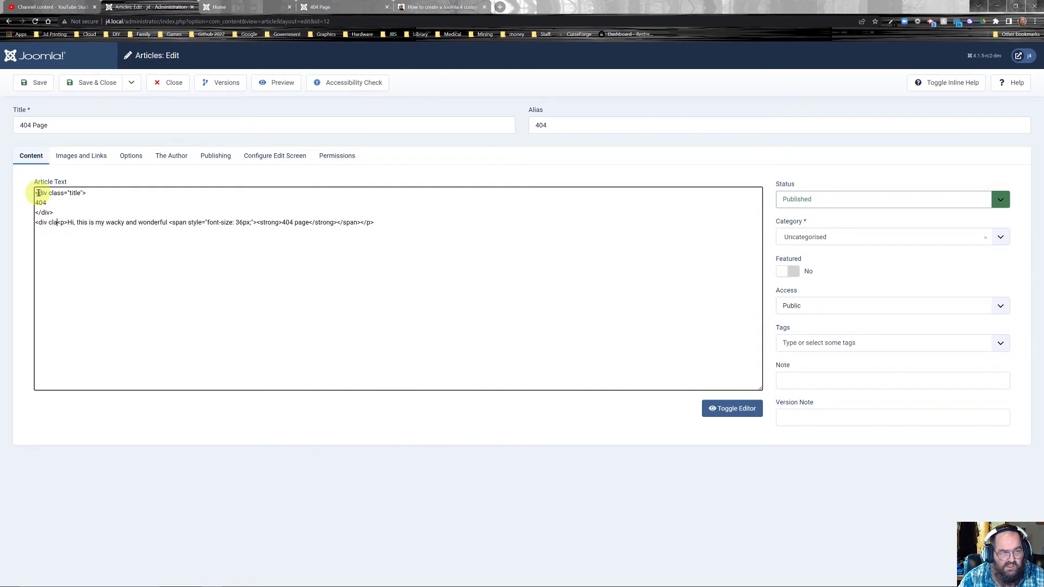
type(" \"")
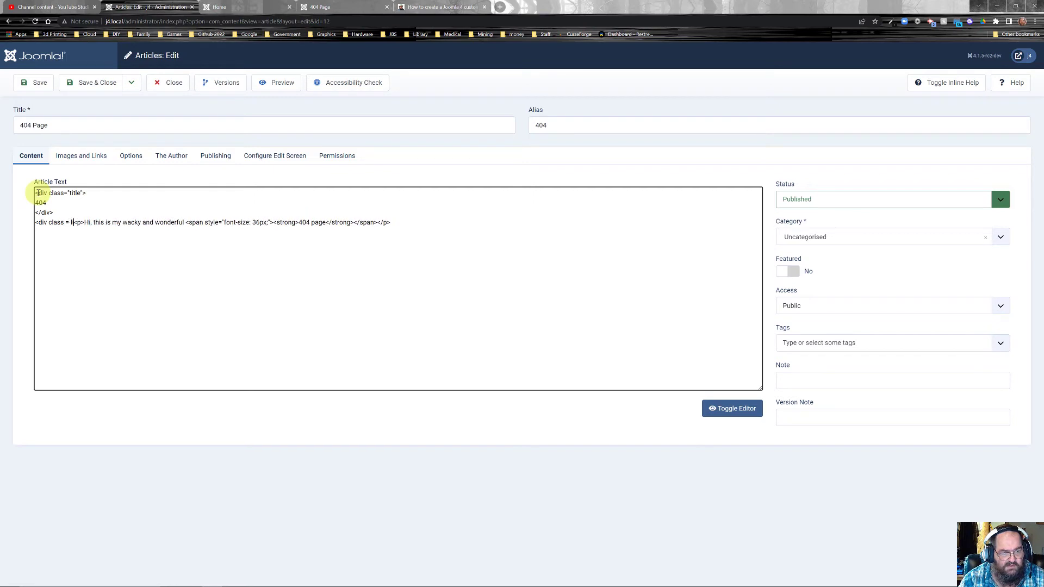
type("links\"")
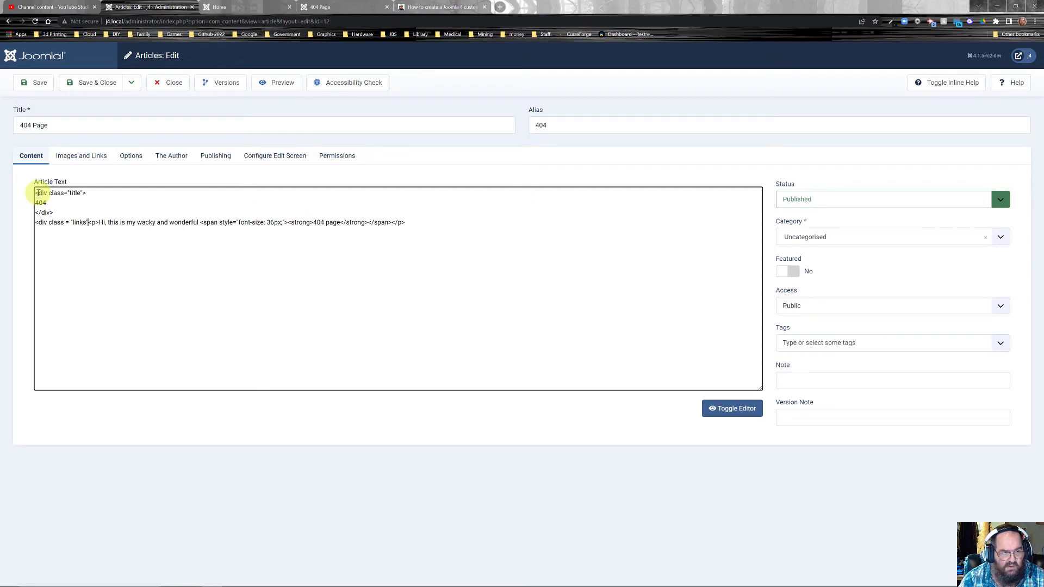
type(">")
key("Return")
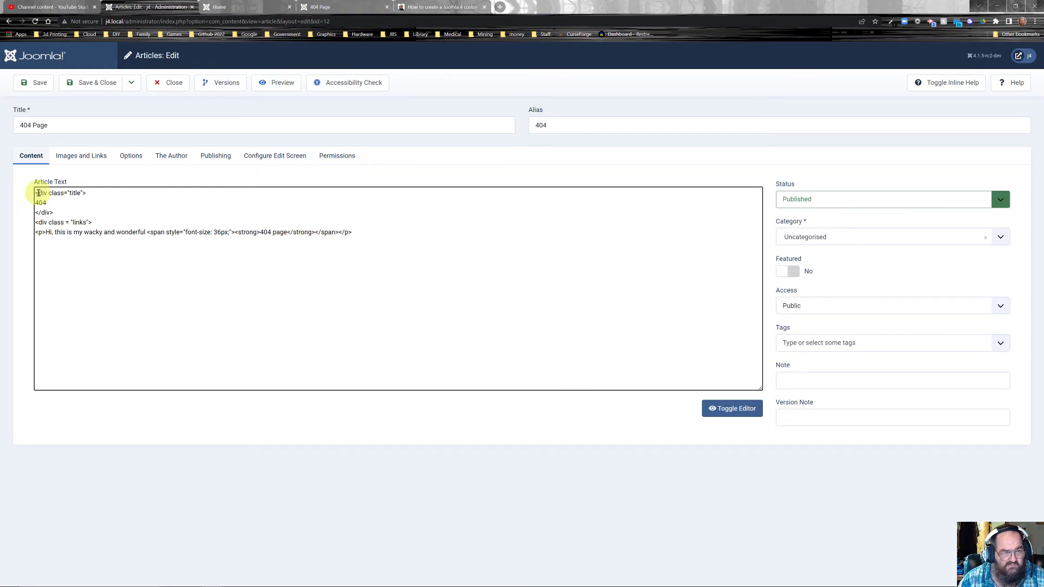
key("Delete")
key("Delete")
key("Delete")
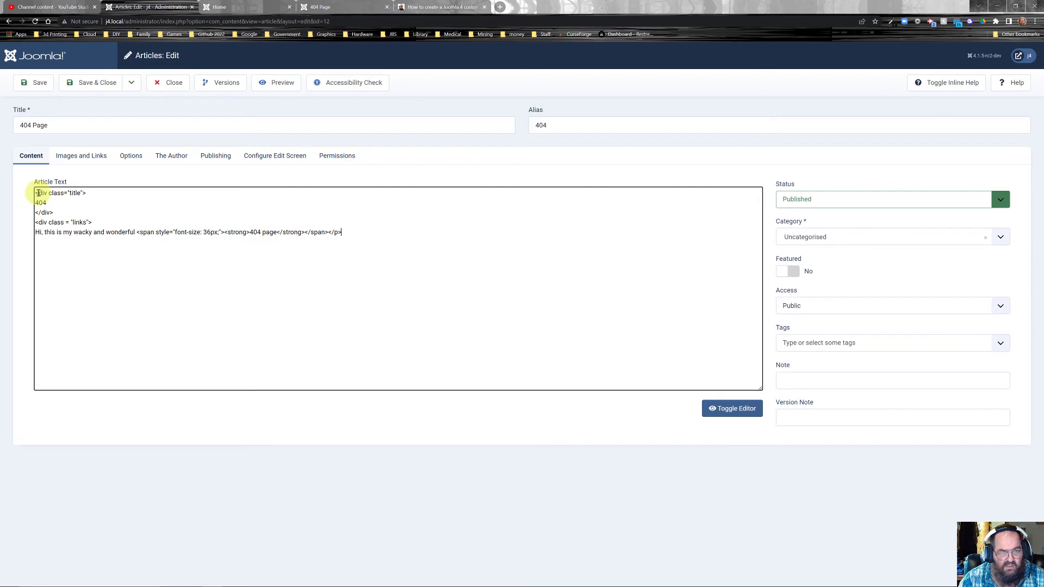
key("BackSpace")
key("BackSpace")
key("BackSpace")
key("BackSpace")
key("BackSpace")
key("BackSpace")
key("BackSpace")
key("BackSpace")
key("BackSpace")
key("BackSpace")
key("BackSpace")
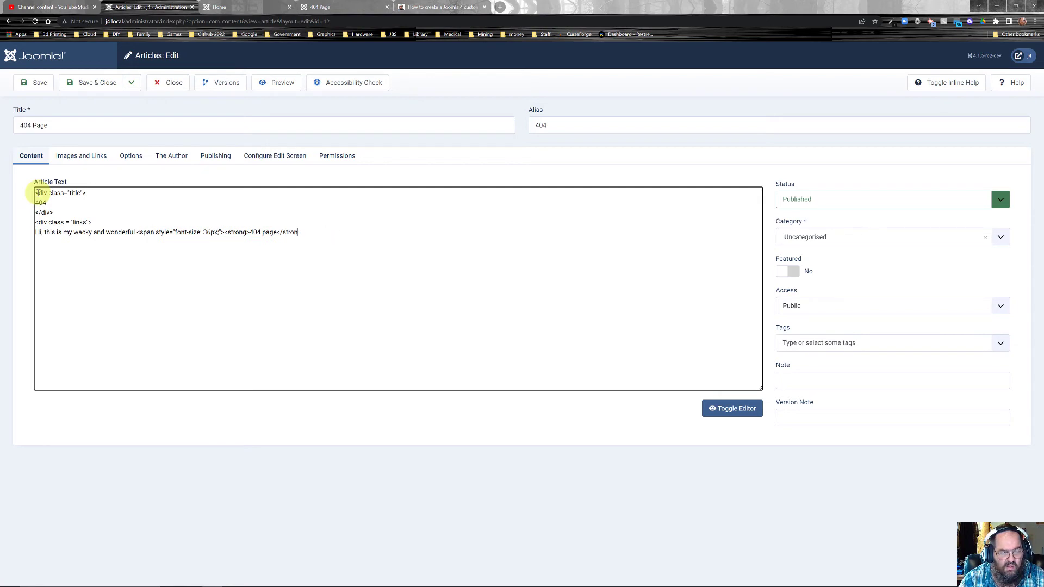
key("BackSpace")
key("BackSpace")
key("BackSpace")
key("BackSpace")
key("BackSpace")
key("BackSpace")
key("BackSpace")
key("BackSpace")
key("BackSpace")
key("BackSpace")
key("BackSpace")
key("BackSpace")
key("BackSpace")
key("BackSpace")
key("BackSpace")
key("BackSpace")
key("BackSpace")
key("BackSpace")
key("BackSpace")
key("BackSpace")
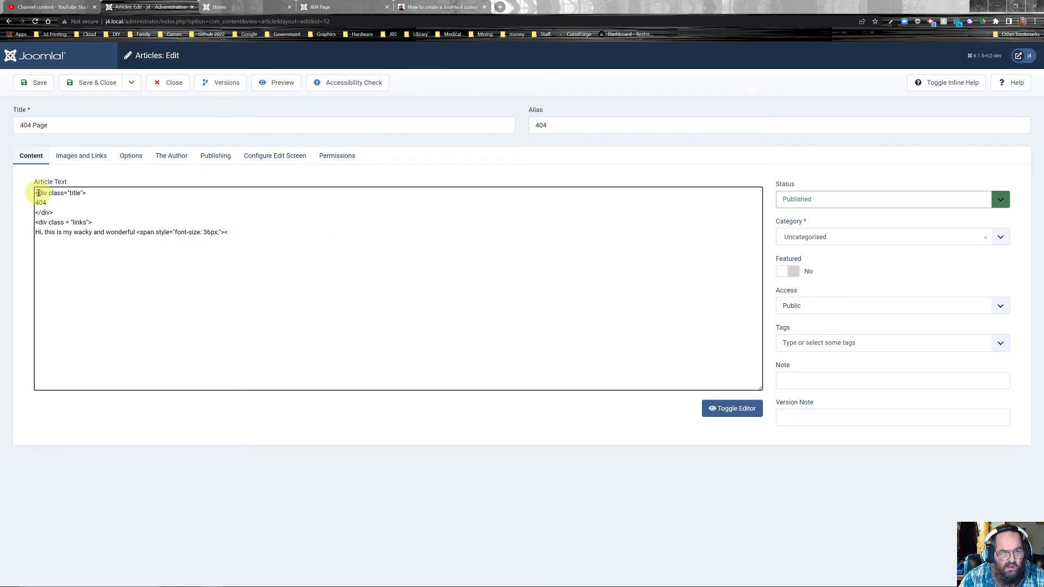
key("BackSpace")
key("BackSpace")
key("BackSpace")
key("BackSpace")
key("BackSpace")
key("BackSpace")
key("BackSpace")
key("BackSpace")
key("BackSpace")
key("BackSpace")
key("BackSpace")
key("BackSpace")
key("BackSpace")
key("BackSpace")
key("BackSpace")
key("BackSpace")
key("BackSpace")
key("BackSpace")
key("BackSpace")
key("BackSpace")
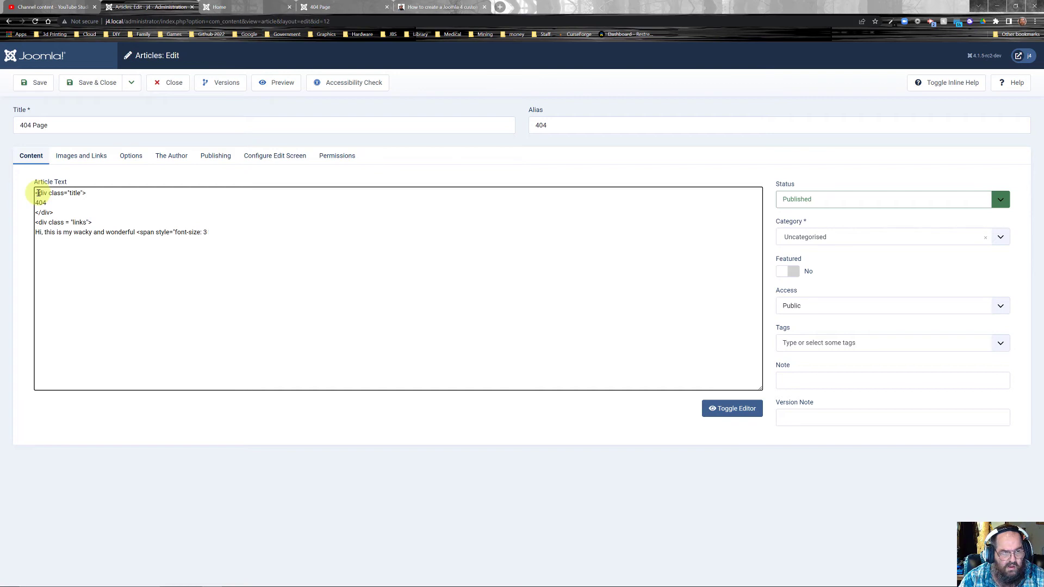
key("BackSpace")
key("BackSpace")
key("BackSpace")
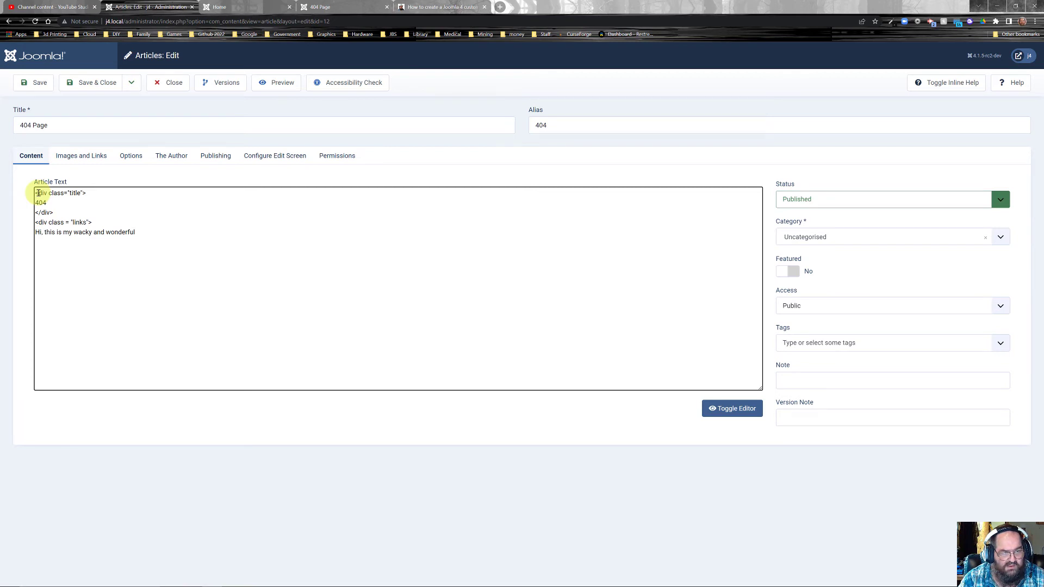
type("/div>")
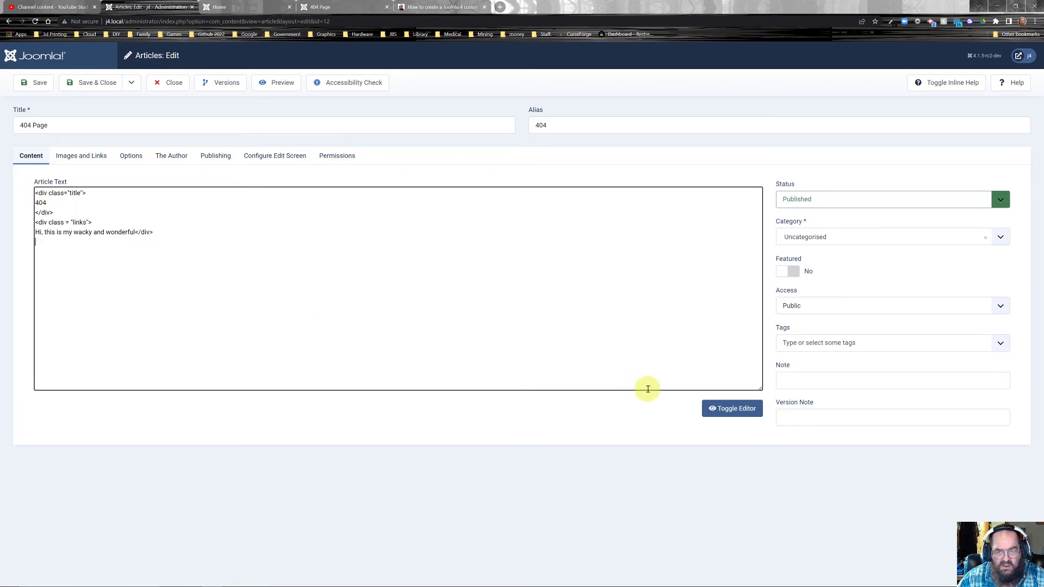
- Save the 404 article and reload the front-end 404 Page to see 404 above the greeting
left_click(719, 413)
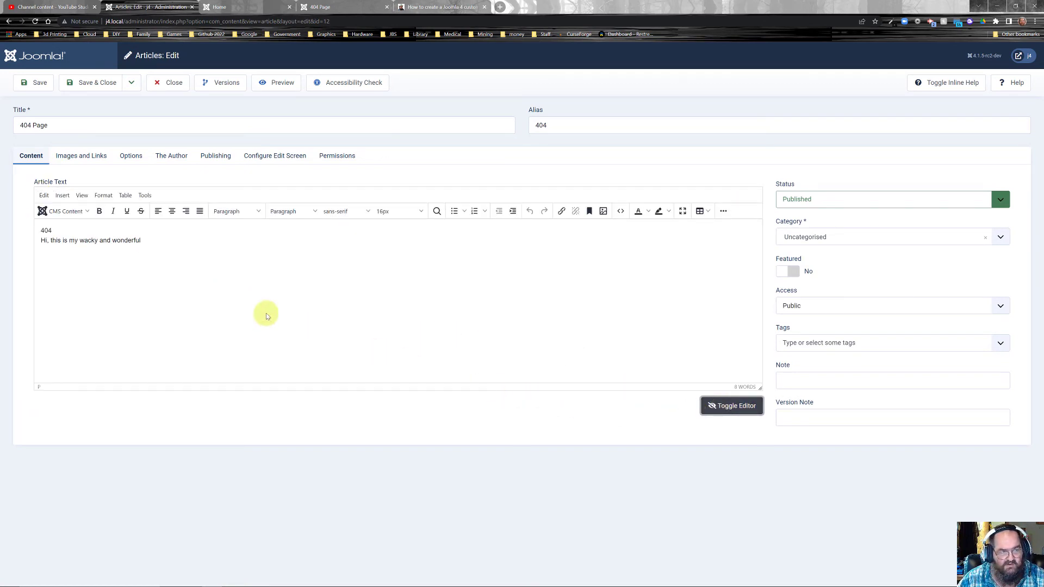
left_click_drag(56, 232, 33, 228)
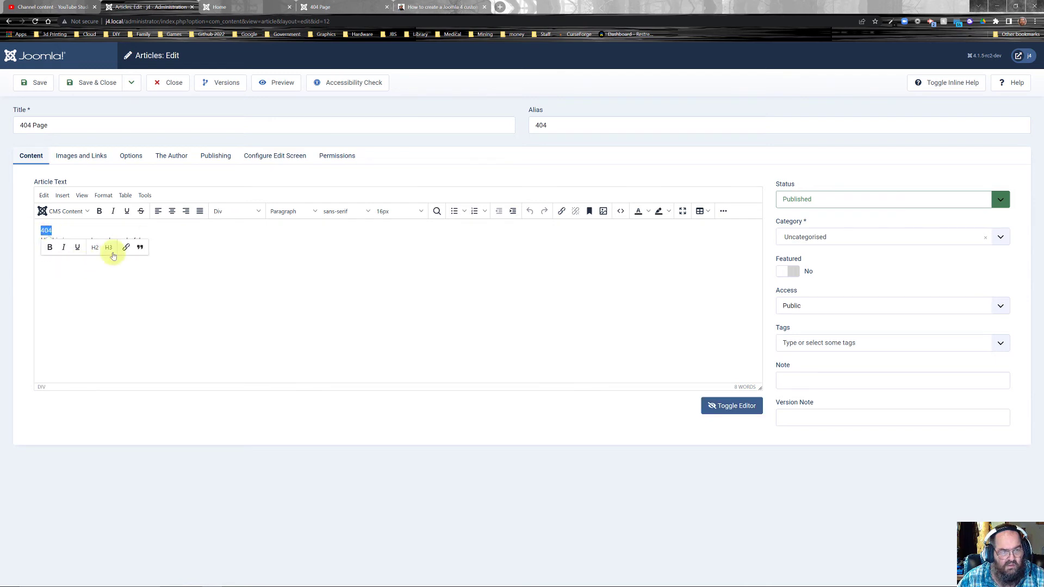
left_click(40, 86)
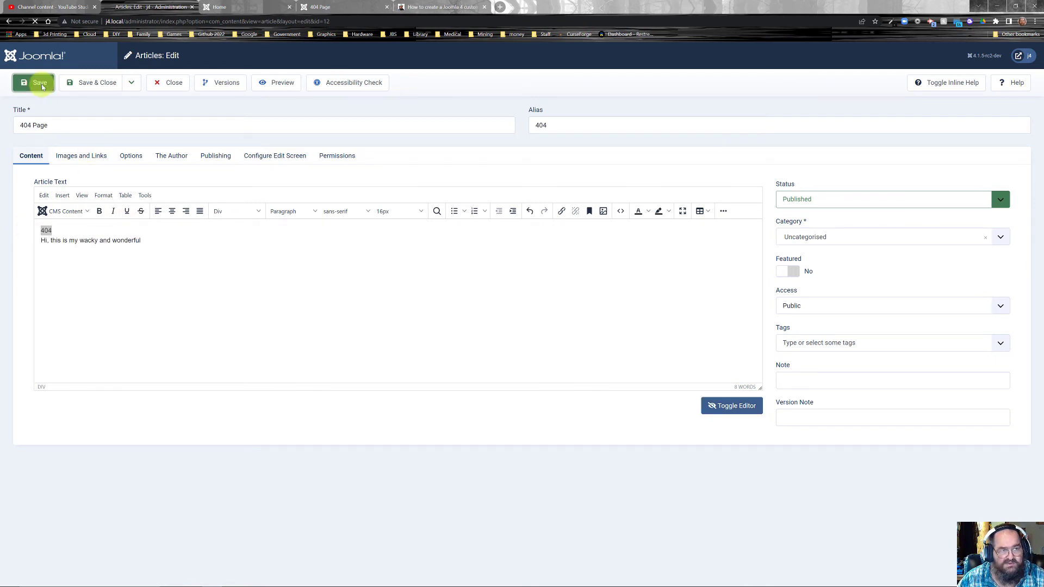
left_click(321, 7)
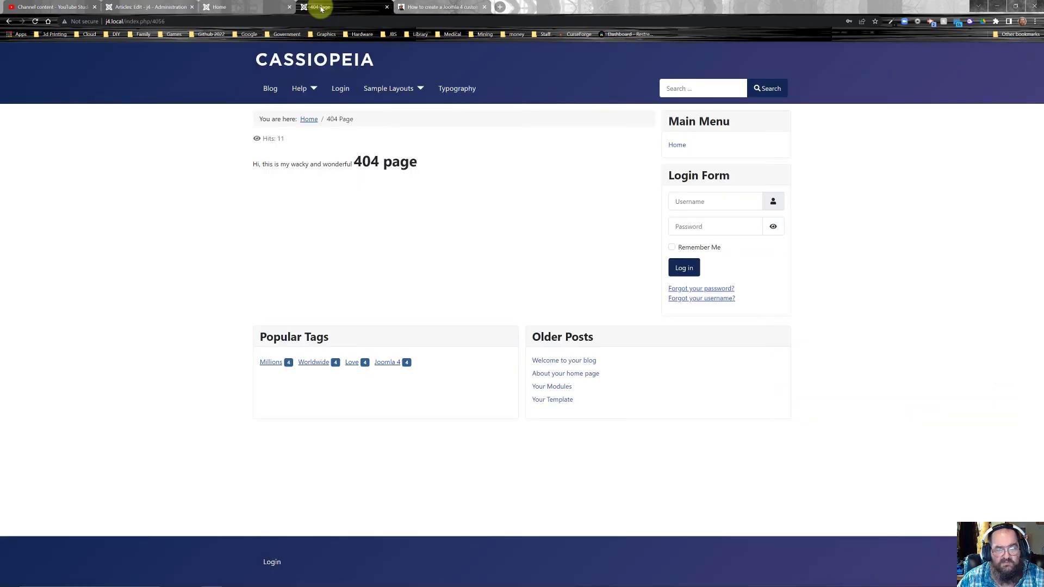
key("F5")
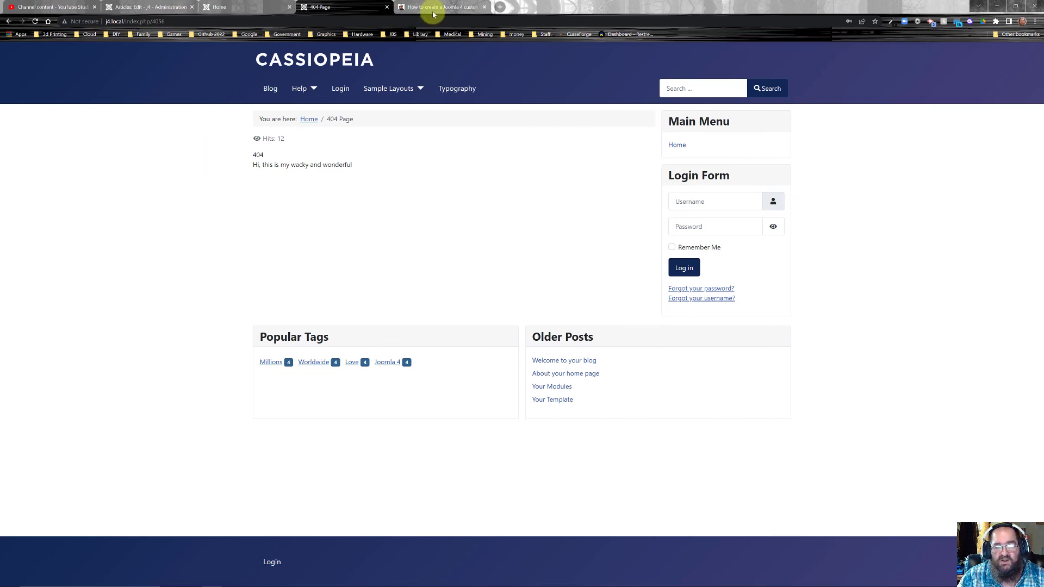
- Load the Pilkey Auto Sales site (pilkey.abiviahost.ca) in a new browser tab
left_click(500, 7)
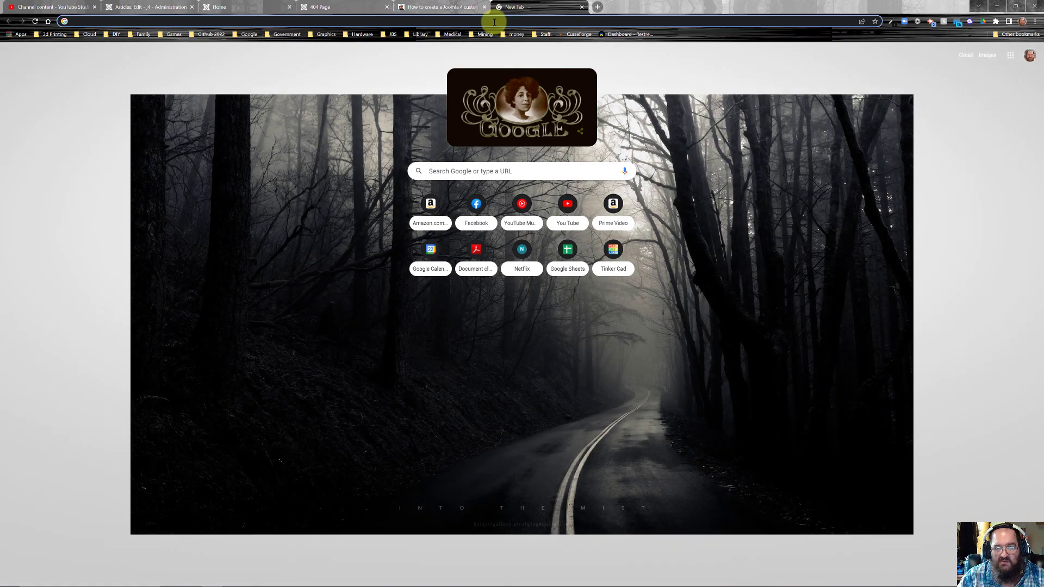
left_click(493, 22)
type("pi")
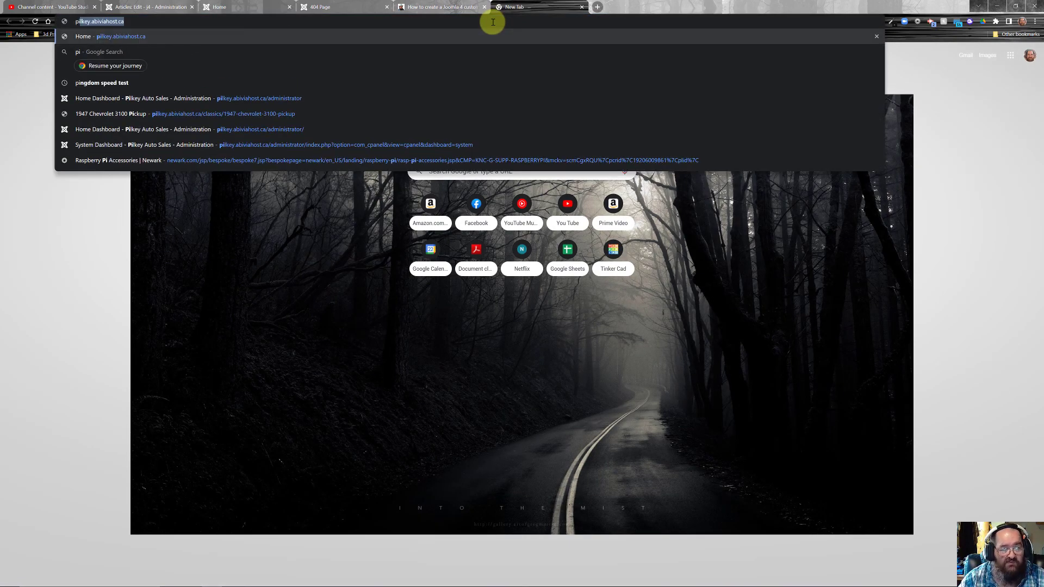
key("Return")
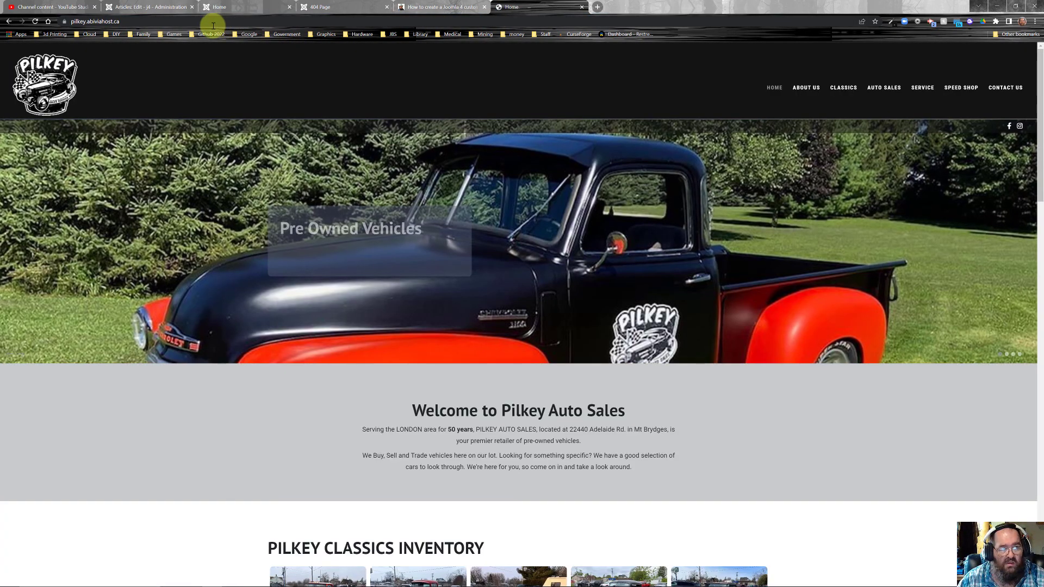
- Append the bogus path /bugger to the site address to trigger the custom 404 page
left_click(213, 25)
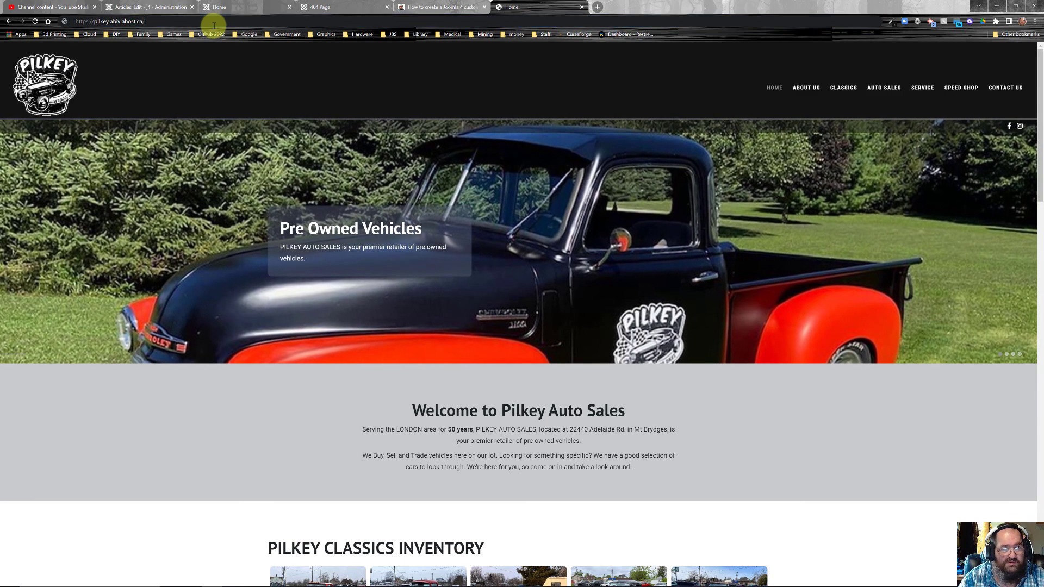
type("bugger")
key("Return")
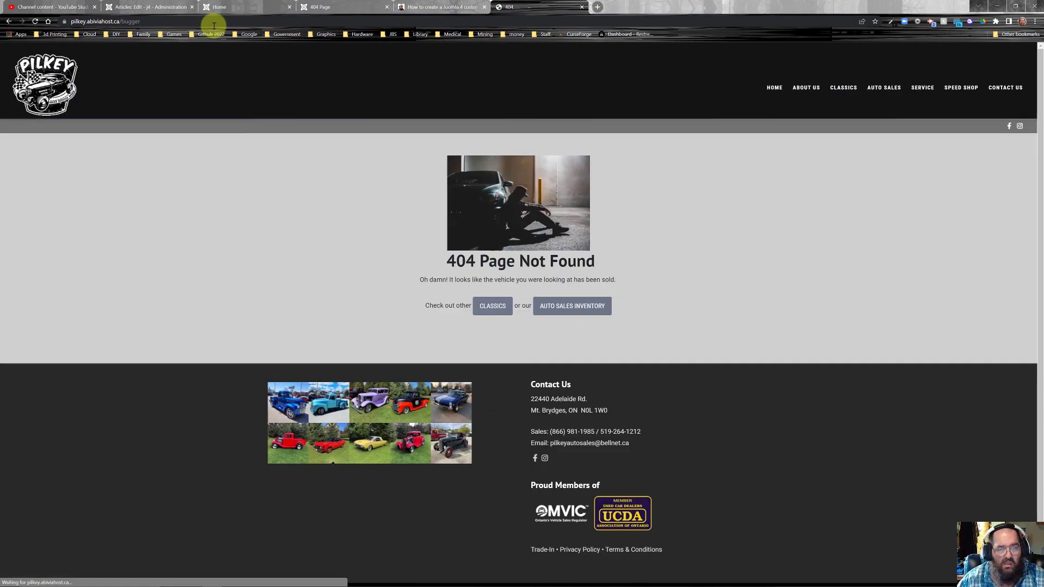